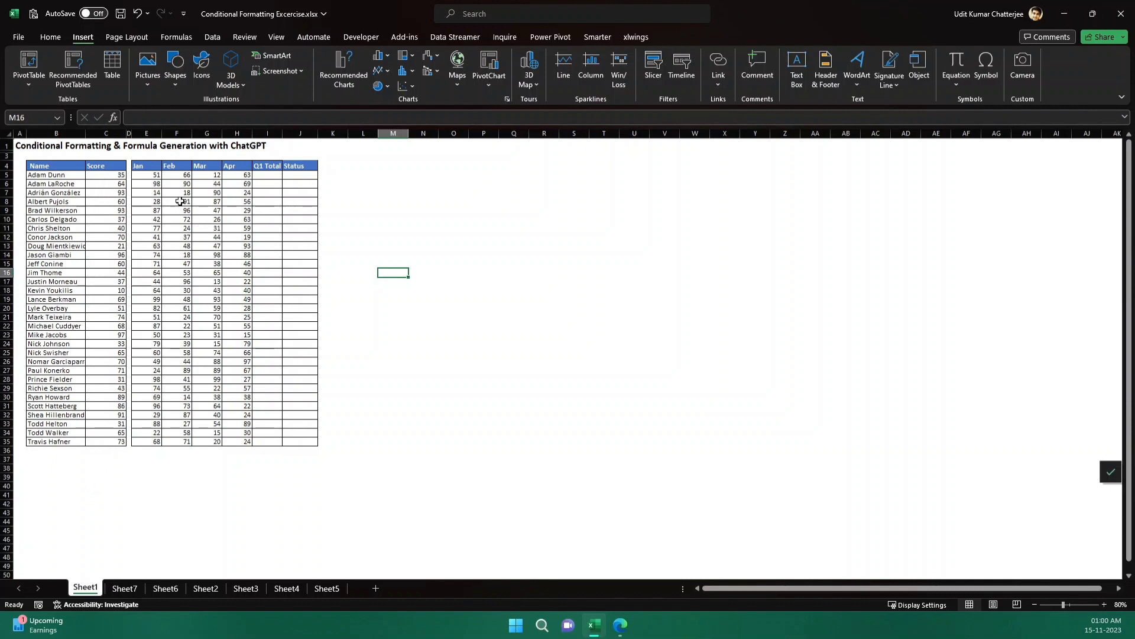
- Examine the Jan to Apr values in E5:H35 and the empty Q1 Total and Status columns on Sheet1
{"action": "left_click", "coordinate": [139, 174]}
{"action": "left_click_drag", "start_coordinate": [161, 193], "coordinate": [242, 440]}
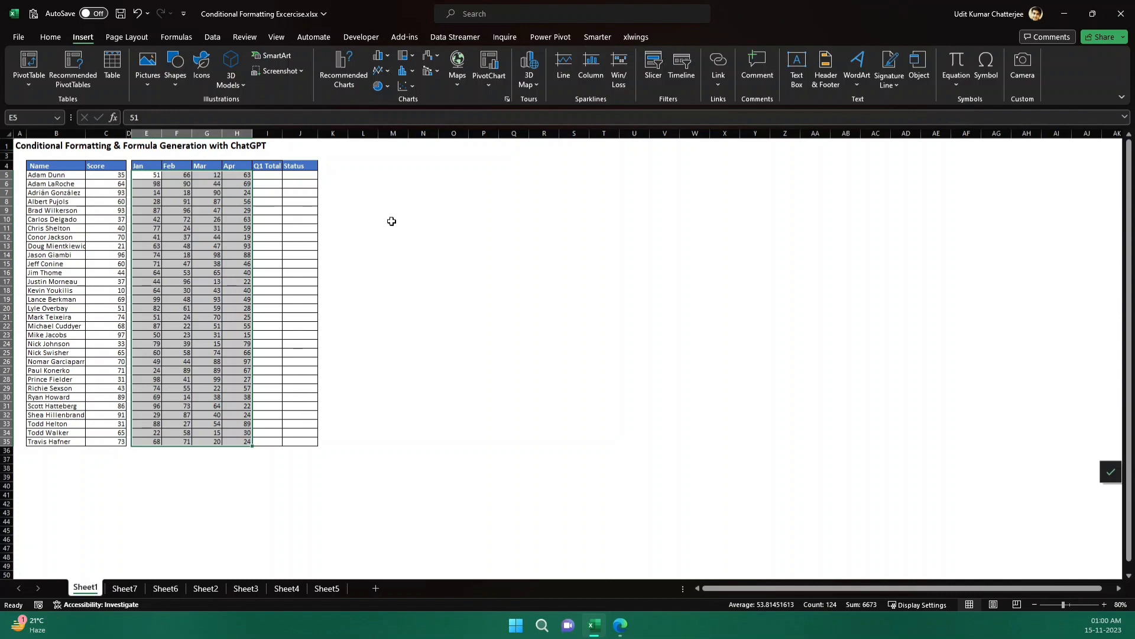
{"action": "left_click", "coordinate": [365, 202]}
{"action": "left_click", "coordinate": [271, 176]}
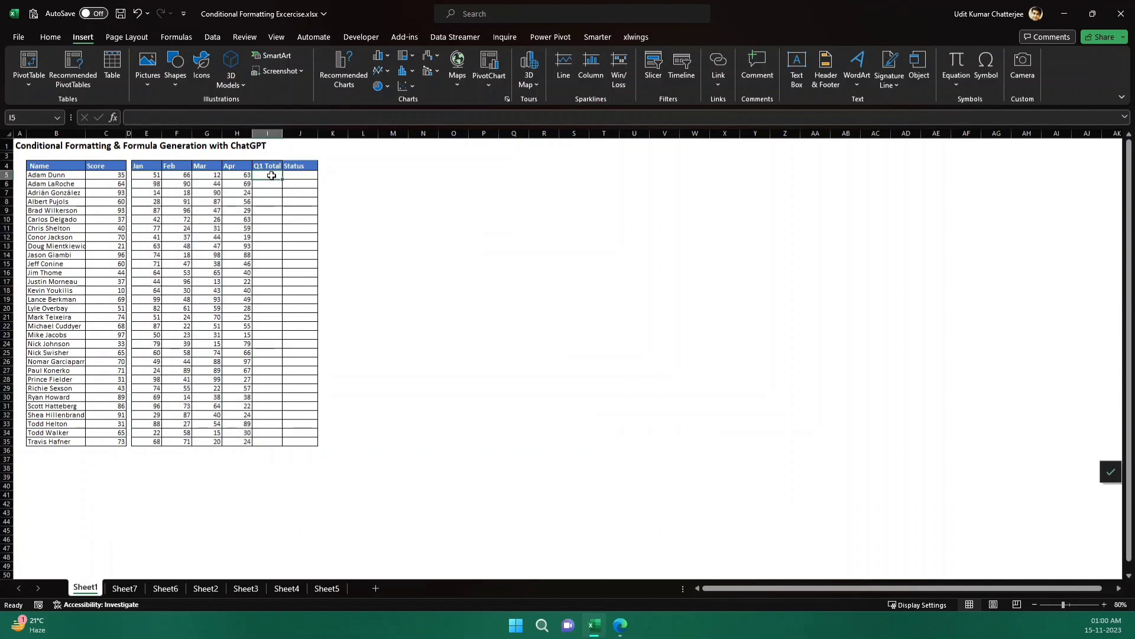
{"action": "left_click_drag", "start_coordinate": [140, 176], "coordinate": [234, 178]}
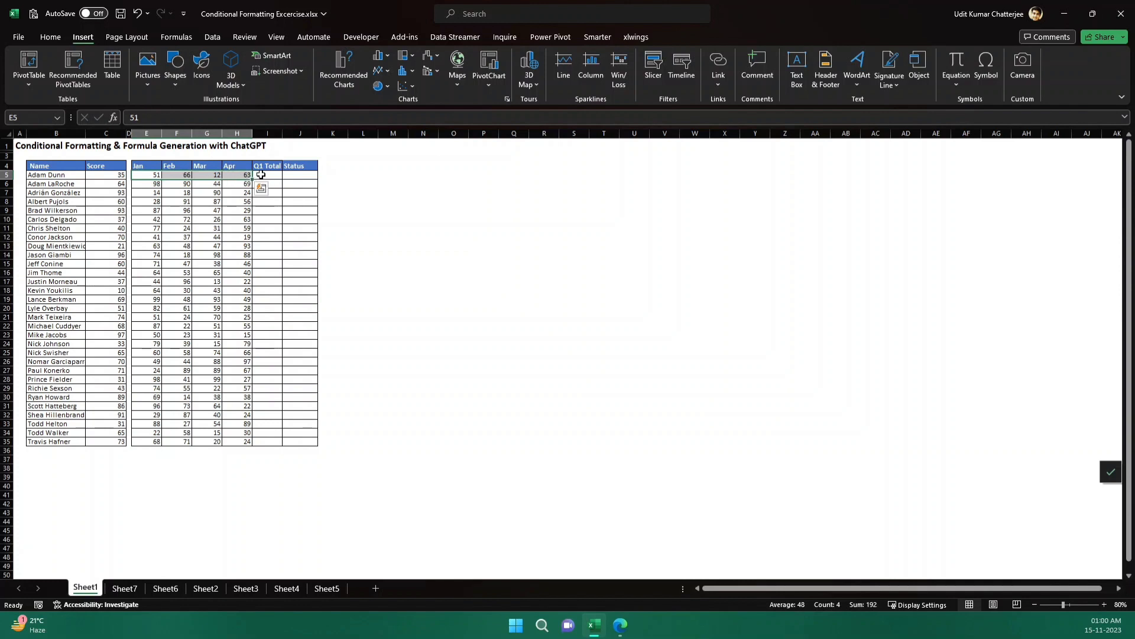
{"action": "left_click", "coordinate": [259, 176]}
{"action": "left_click", "coordinate": [257, 253]}
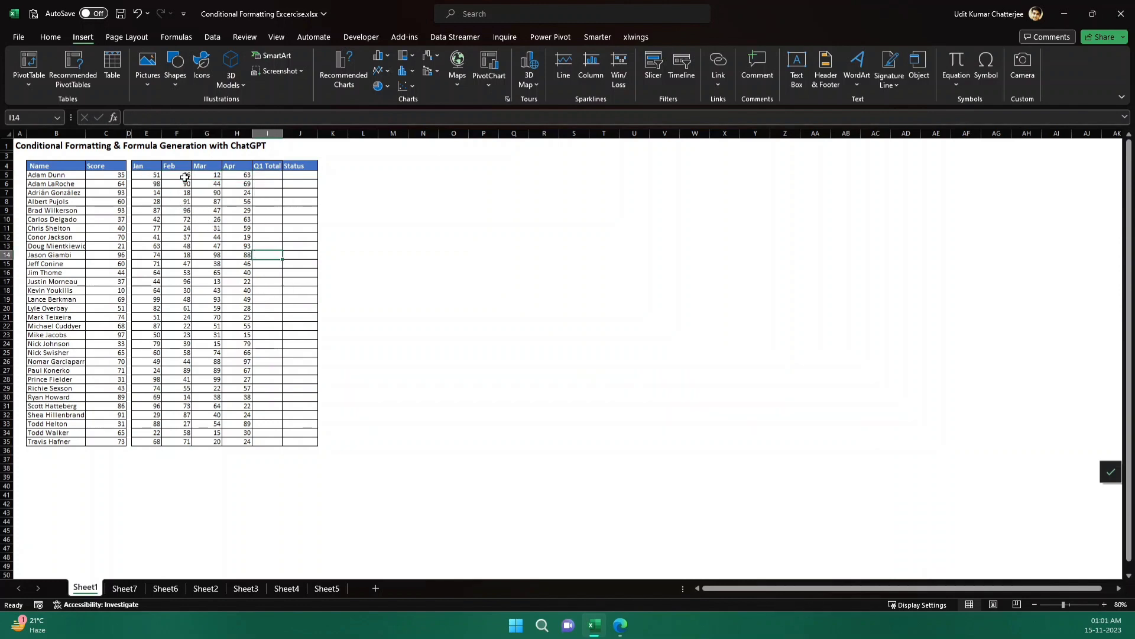
{"action": "left_click", "coordinate": [266, 175]}
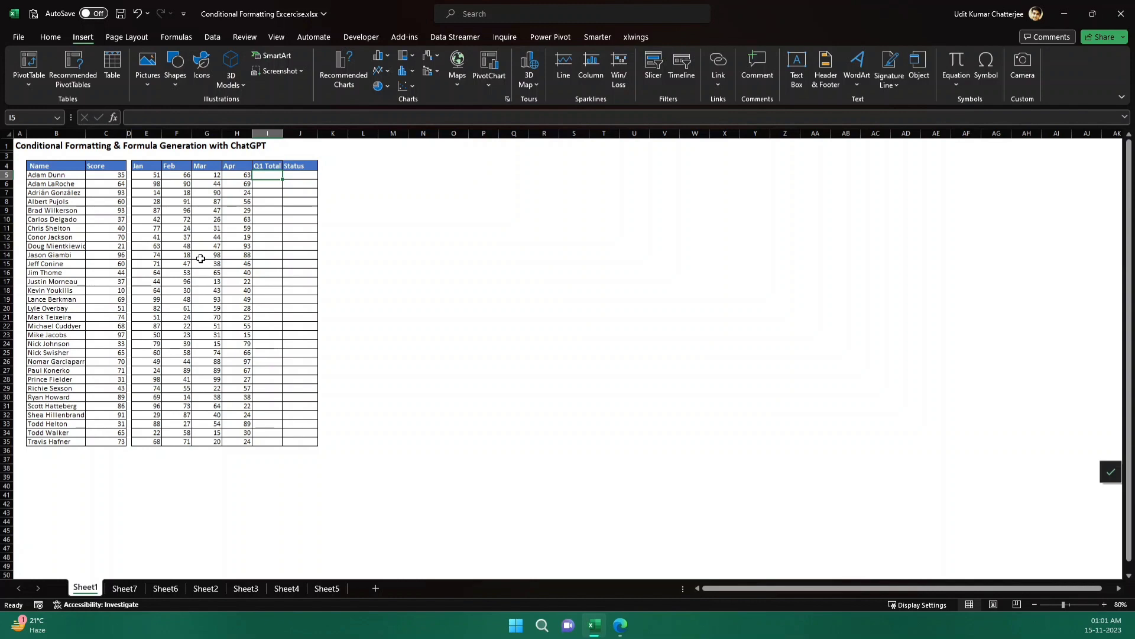
{"action": "left_click", "coordinate": [349, 228]}
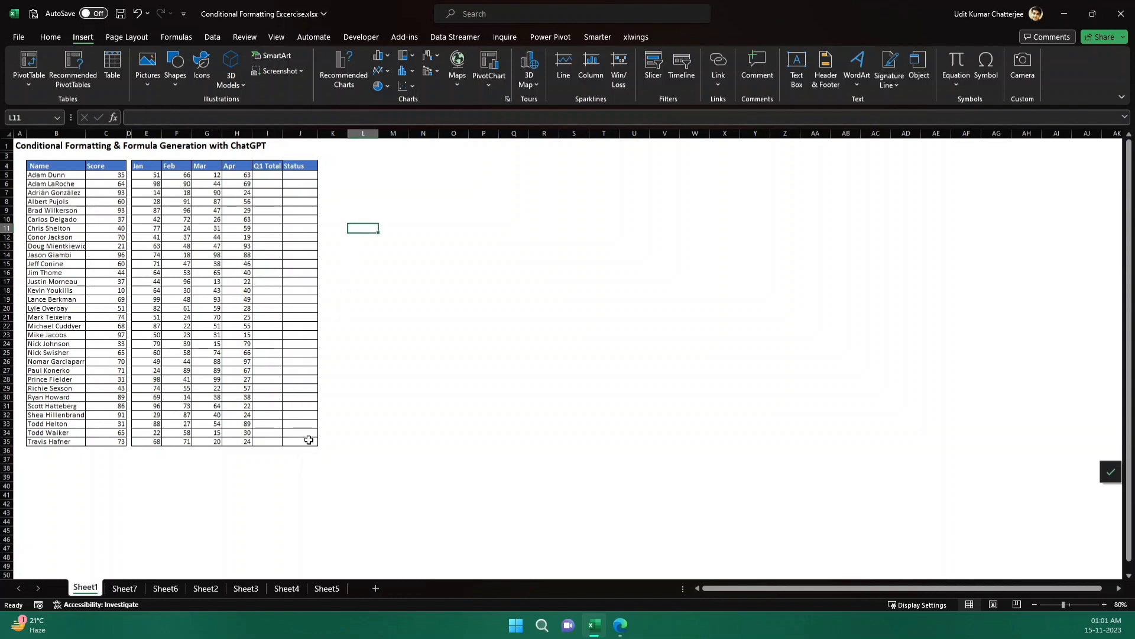
{"action": "left_click", "coordinate": [343, 199]}
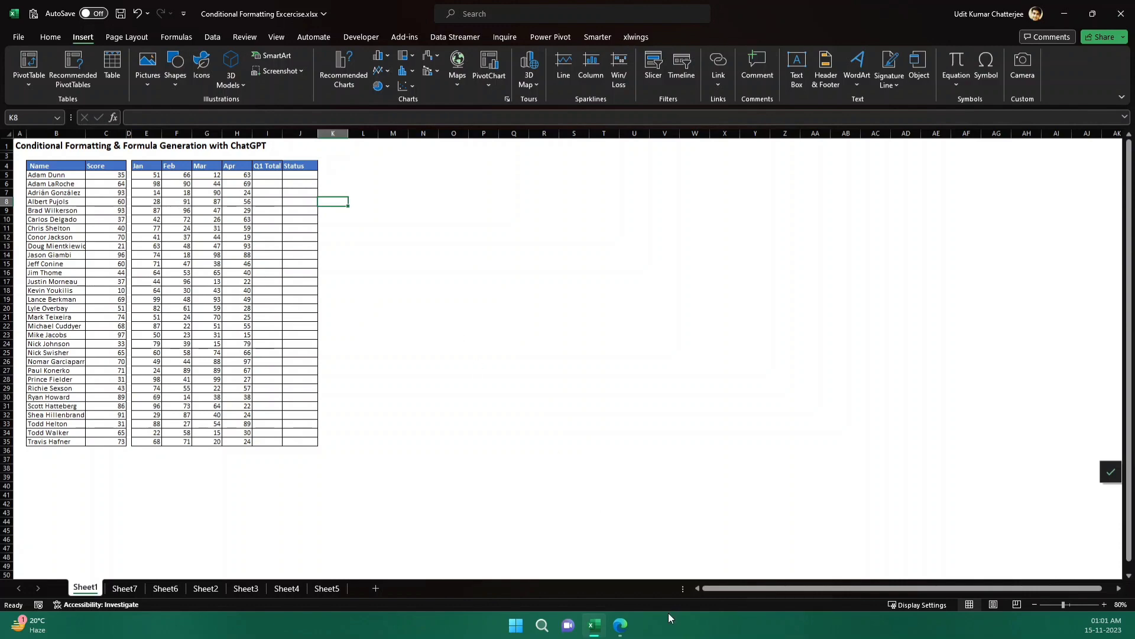
- Switch to ChatGPT and draft a prompt for B5:H35 data requesting steps and a formula to highlight E–H values between 50 and 75 yellow with black font
{"action": "left_click", "coordinate": [621, 624]}
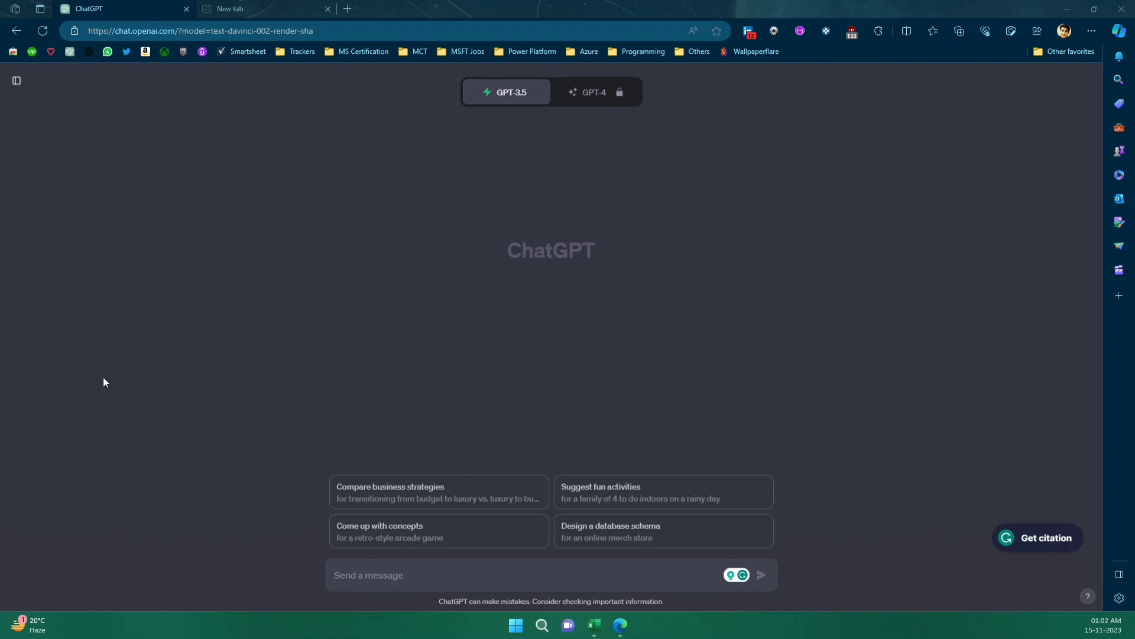
{"action": "left_click", "coordinate": [373, 579]}
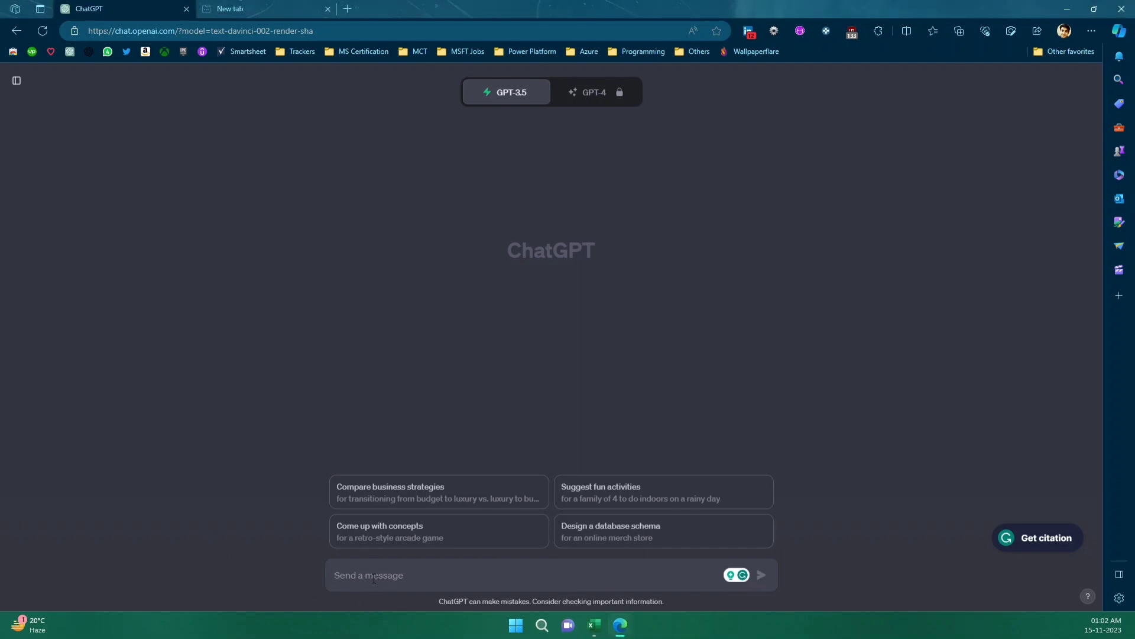
{"action": "type", "text": "In my Excel sheet, my data starts from B5 to H35 (Excluding the headers) and and I want to highlight all the cells in E to H columns, that has a value greater than 50 and less than 75 with yellow background and black font. Please tell me how can I do this in pointers and also provide me the formula."}
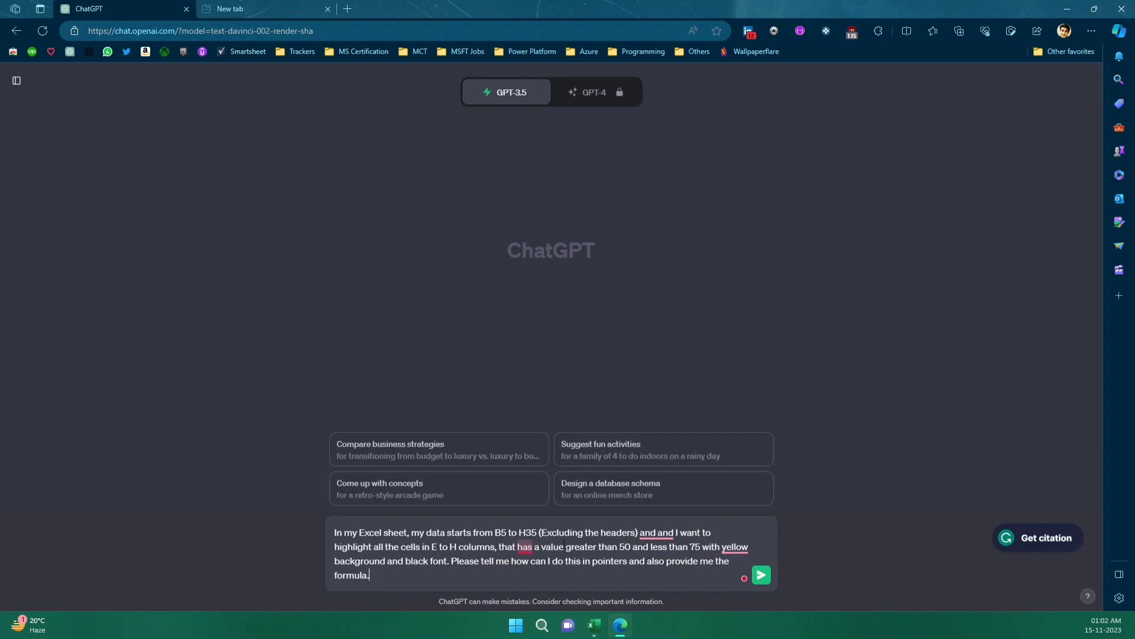
- Switch to Excel and check the header row and the data range B5:H35 described in the prompt
{"action": "left_click", "coordinate": [602, 627]}
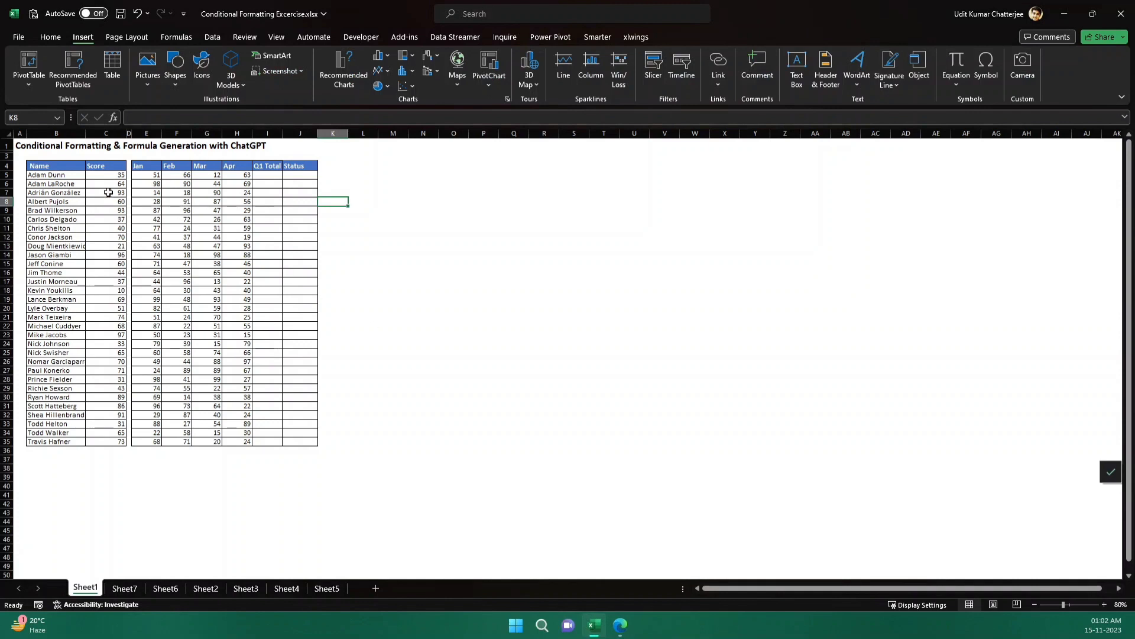
{"action": "left_click", "coordinate": [45, 177]}
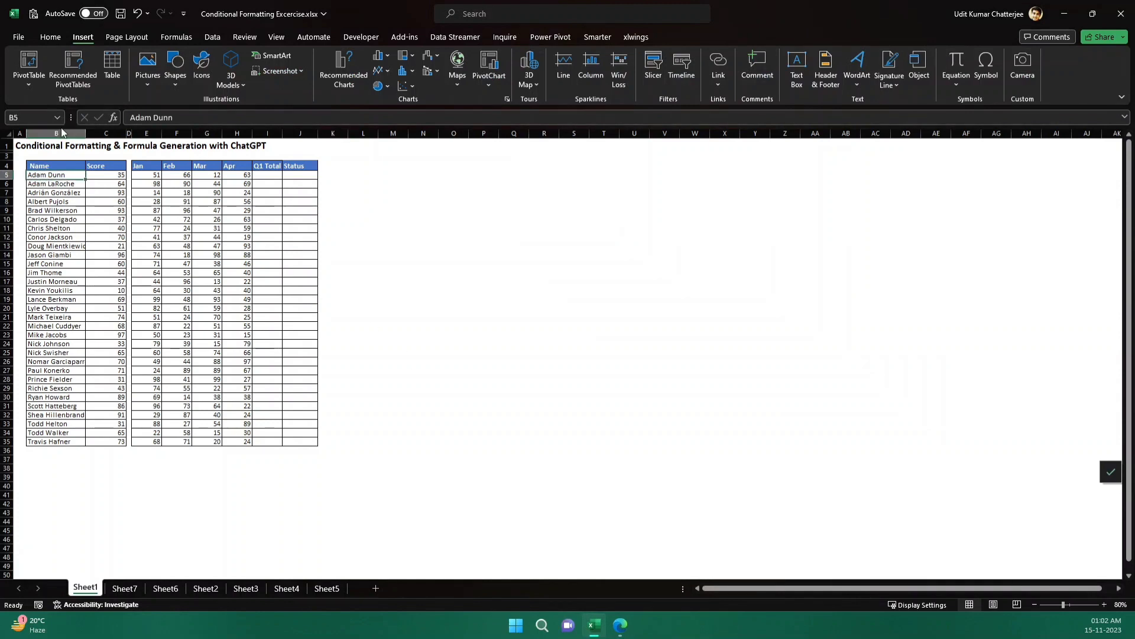
{"action": "left_click", "coordinate": [18, 117]}
{"action": "left_click", "coordinate": [70, 210]}
{"action": "left_click", "coordinate": [57, 174]}
{"action": "left_click", "coordinate": [242, 443]}
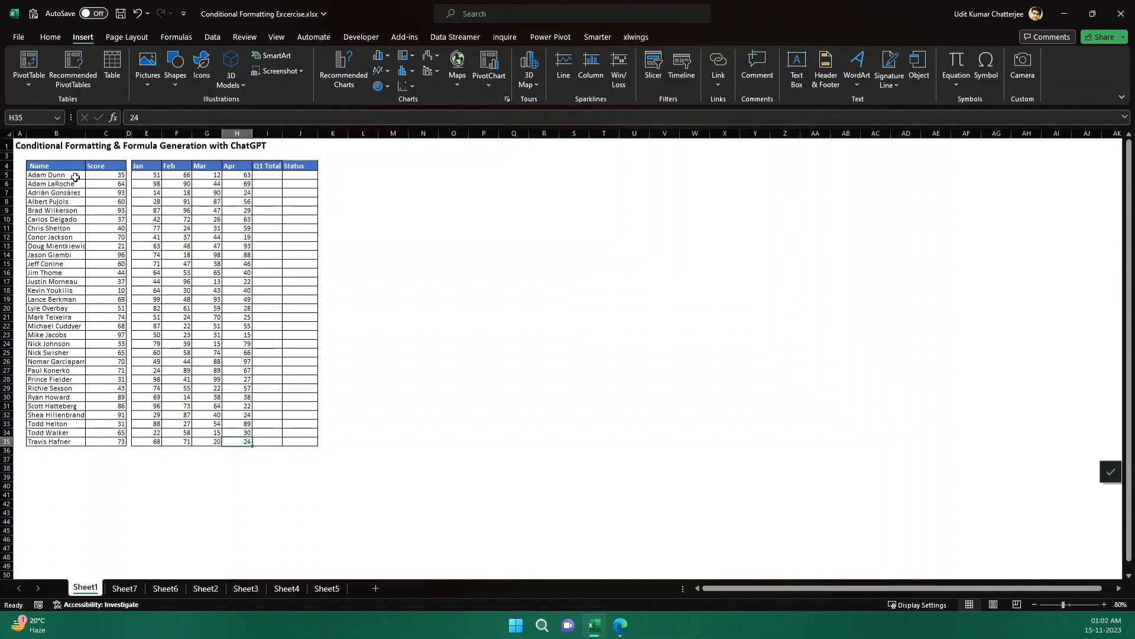
{"action": "left_click", "coordinate": [58, 176]}
{"action": "left_click_drag", "start_coordinate": [57, 176], "coordinate": [240, 441]}
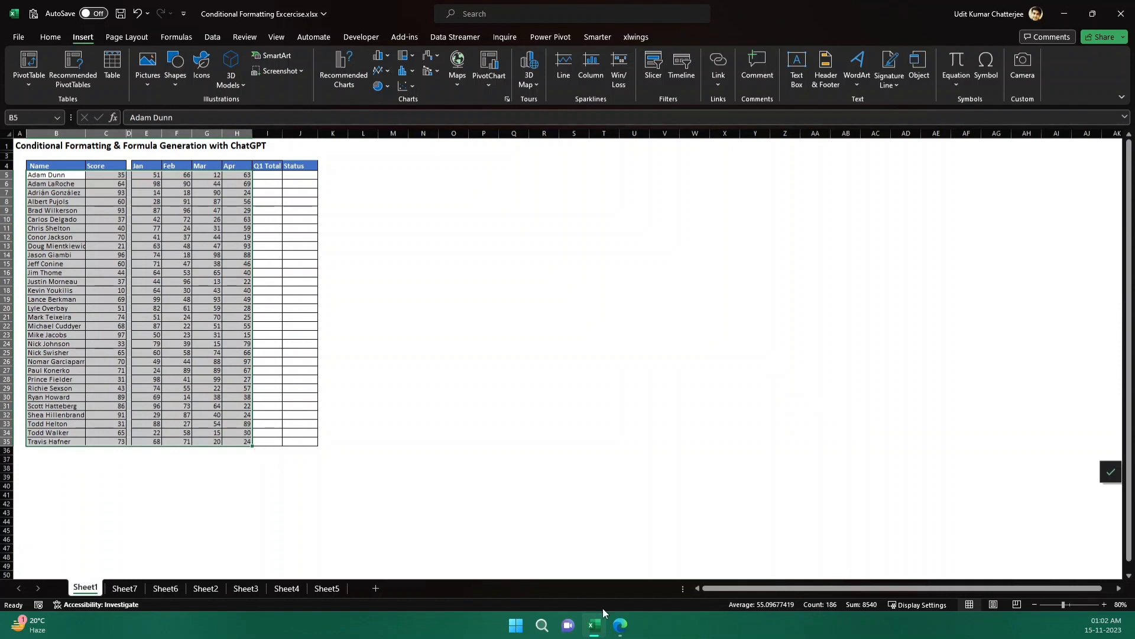
{"action": "left_click", "coordinate": [59, 175]}
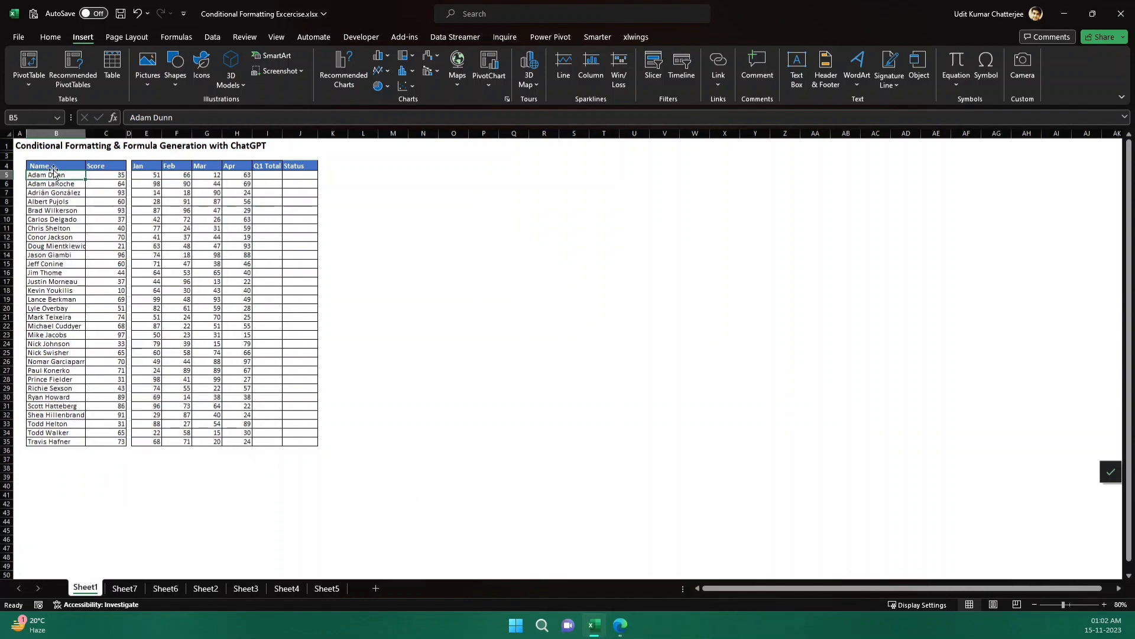
{"action": "left_click", "coordinate": [42, 165]}
{"action": "left_click", "coordinate": [7, 166]}
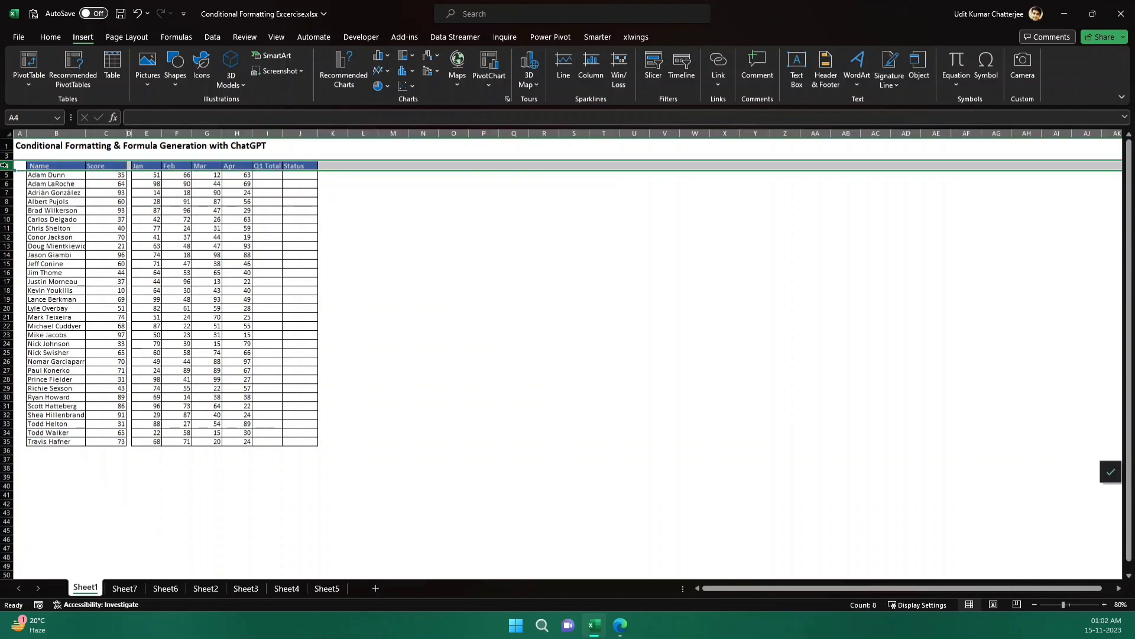
{"action": "left_click", "coordinate": [47, 177]}
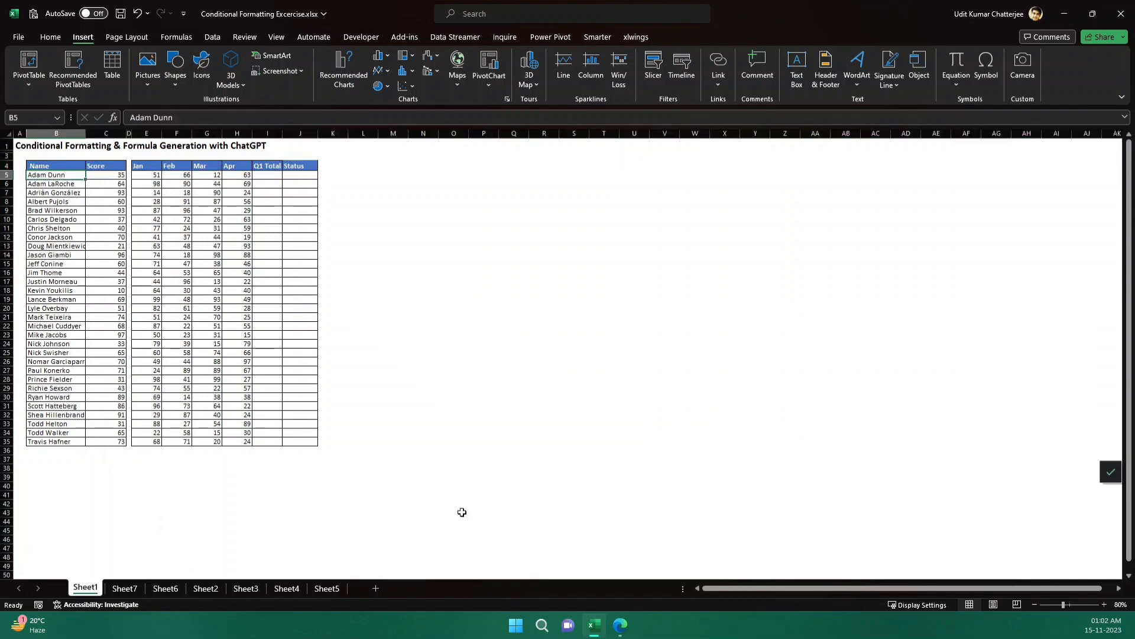
- Return to ChatGPT, remove the duplicated "and" from the prompt, and send it to read the generated instructions
{"action": "left_click", "coordinate": [619, 625]}
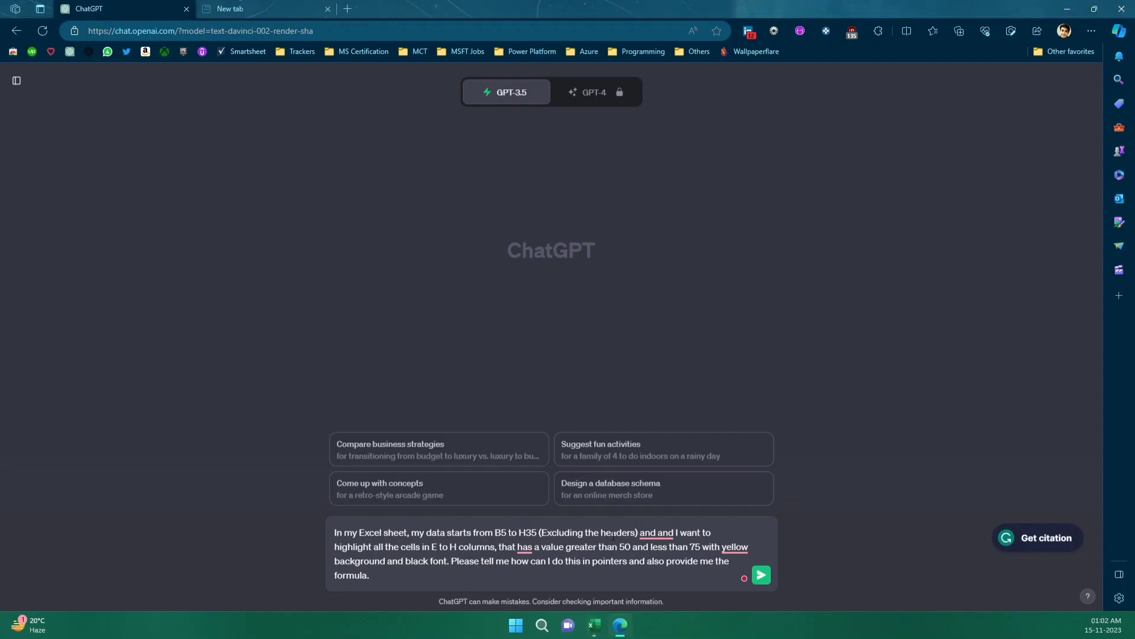
{"action": "mouse_move", "coordinate": [675, 532]}
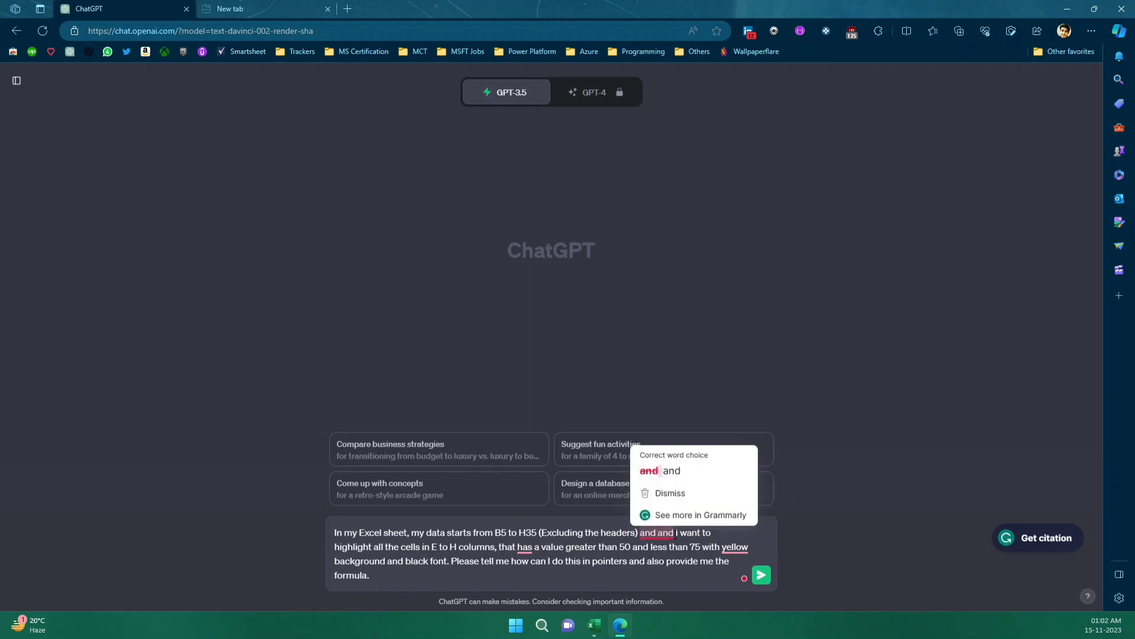
{"action": "left_click", "coordinate": [674, 470]}
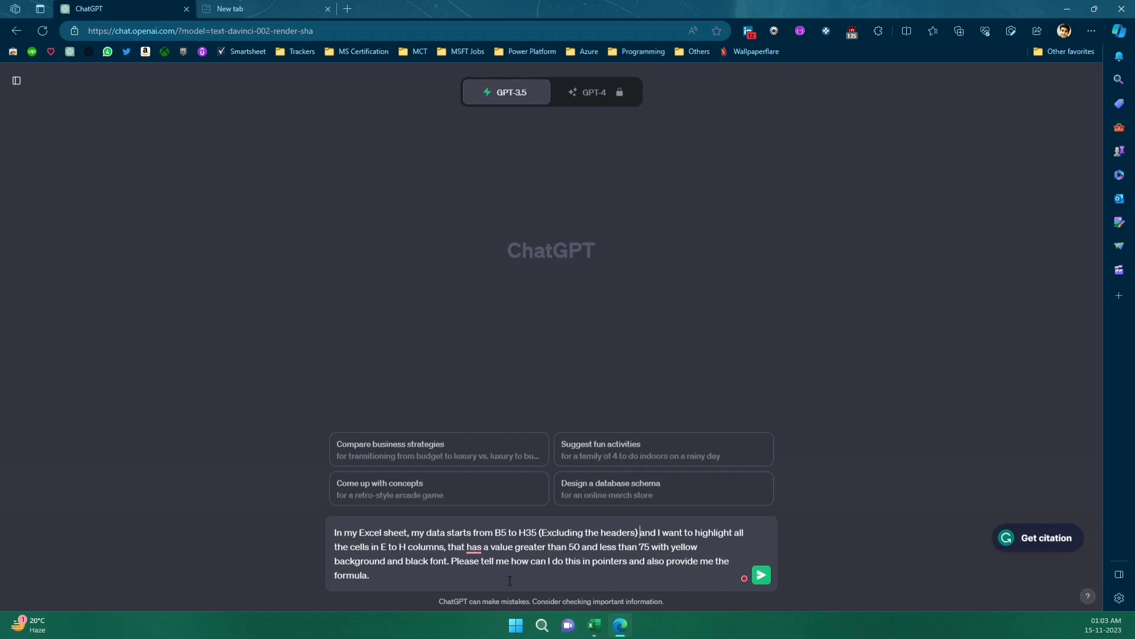
{"action": "left_click", "coordinate": [762, 575]}
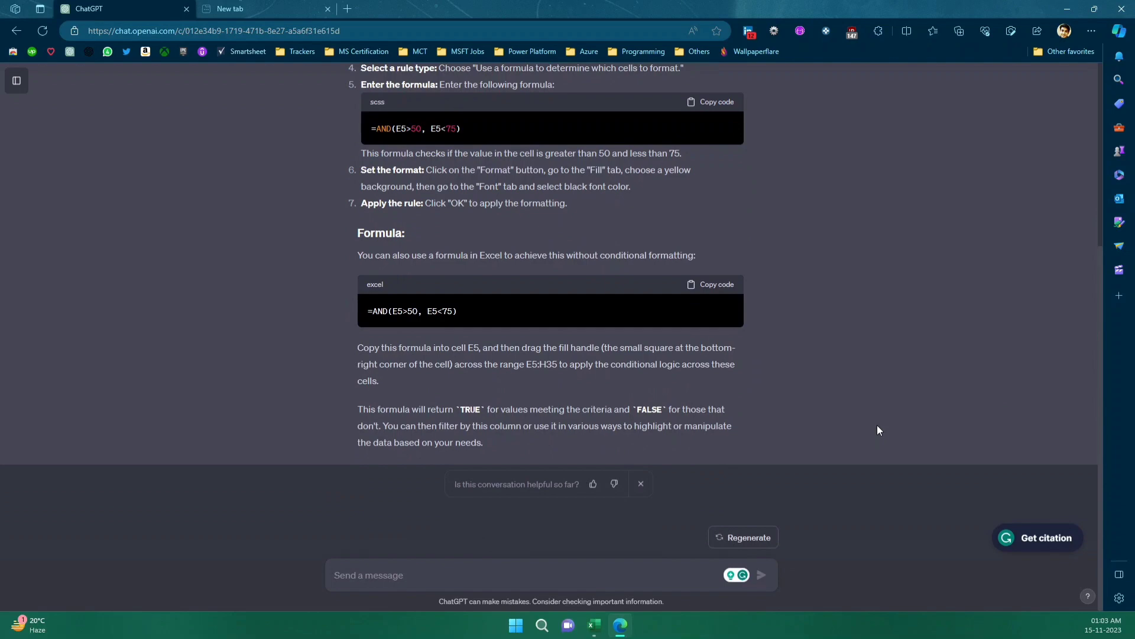
{"action": "scroll", "coordinate": [877, 424], "scroll_direction": "up", "scroll_amount": 4}
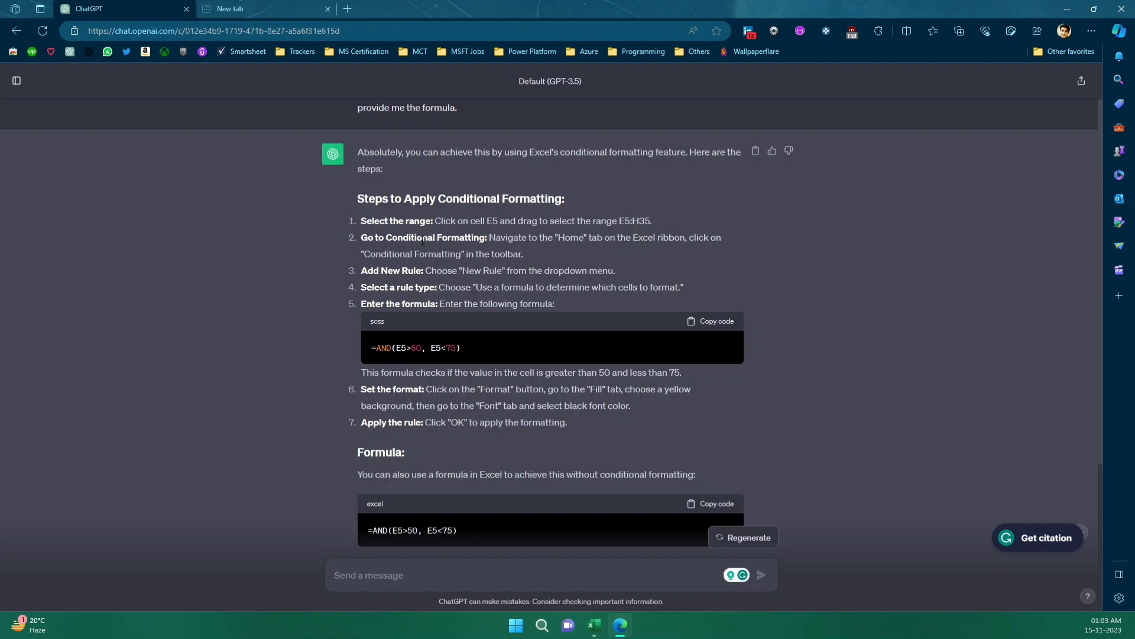
- Arrange the ChatGPT and Excel windows side by side, giving the workbook the wider share of the screen
{"action": "left_click", "coordinate": [594, 632]}
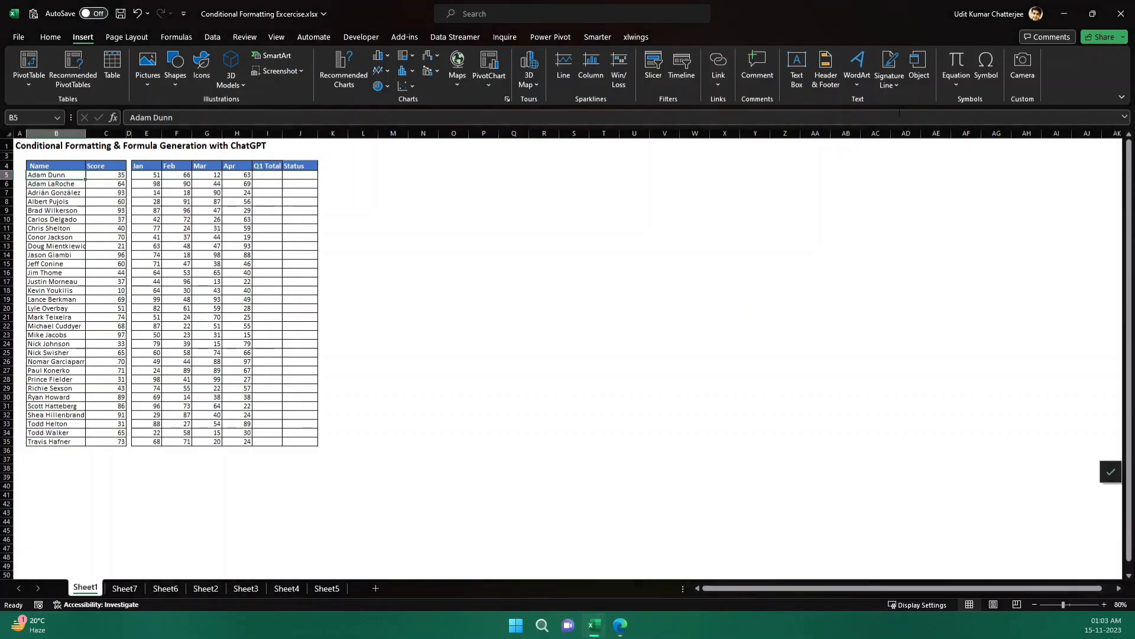
{"action": "double_click", "coordinate": [798, 7]}
{"action": "left_click_drag", "start_coordinate": [797, 7], "coordinate": [715, 116]}
{"action": "left_click_drag", "start_coordinate": [534, 9], "coordinate": [402, 31]}
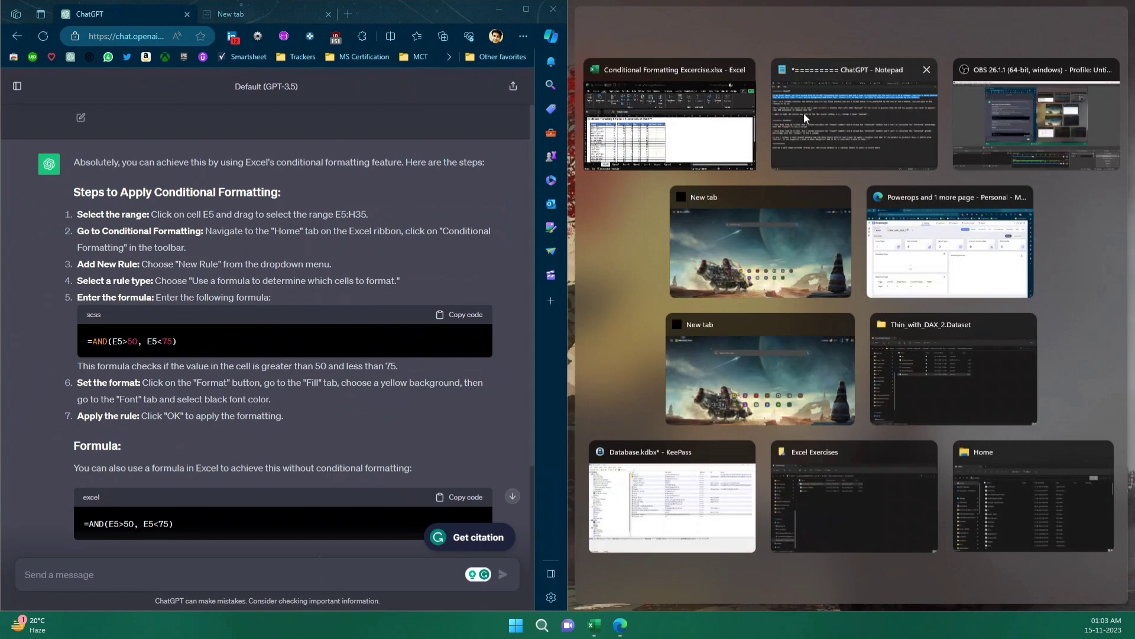
{"action": "left_click", "coordinate": [701, 107]}
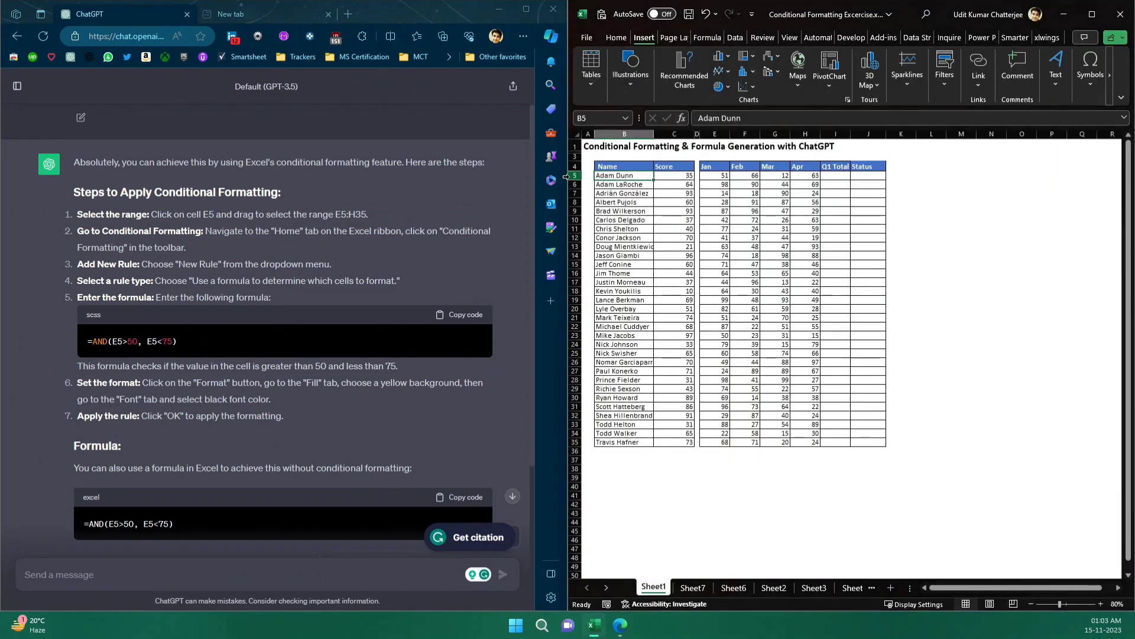
{"action": "left_click_drag", "start_coordinate": [570, 190], "coordinate": [437, 184]}
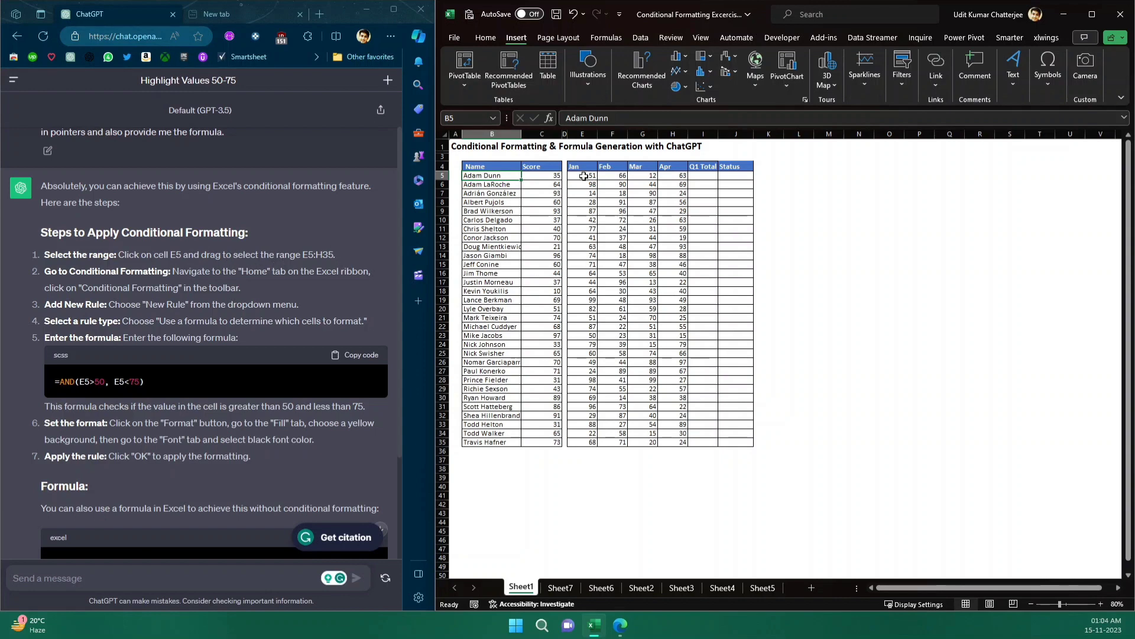
- Start a new conditional formatting rule for the range E5:H35
{"action": "left_click", "coordinate": [584, 177]}
{"action": "left_click_drag", "start_coordinate": [584, 177], "coordinate": [675, 447]}
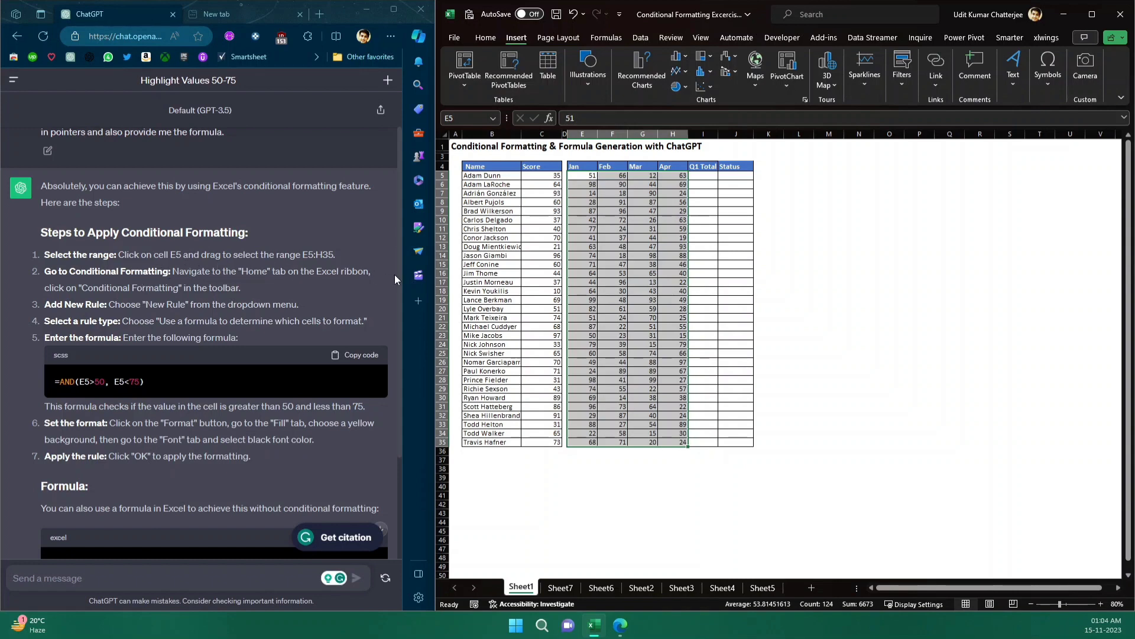
{"action": "left_click", "coordinate": [486, 37]}
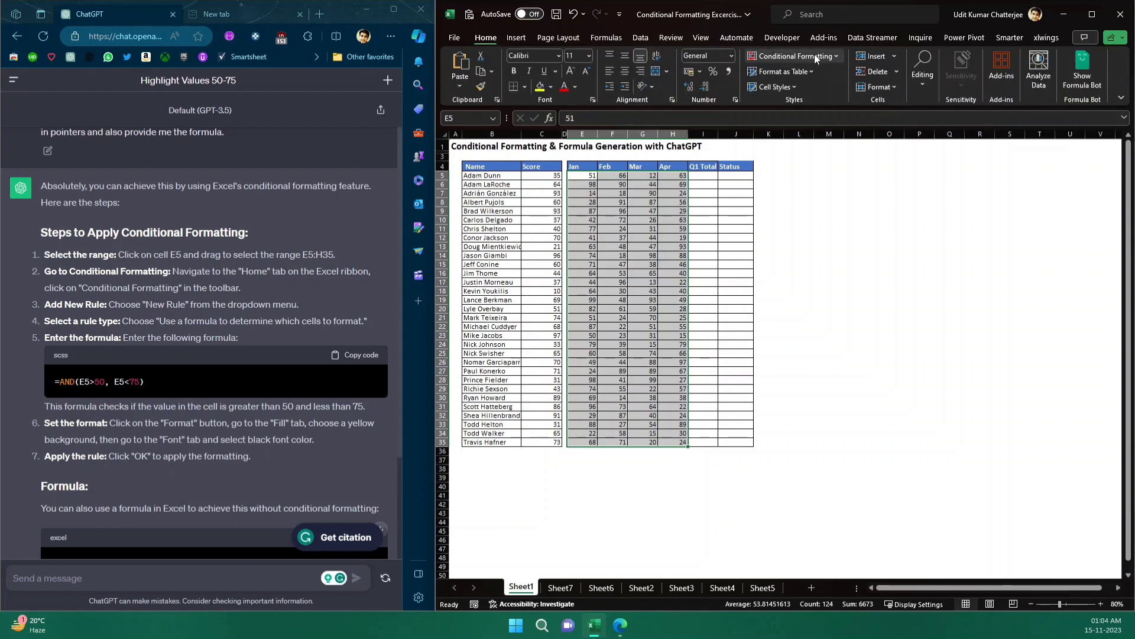
{"action": "left_click", "coordinate": [836, 56]}
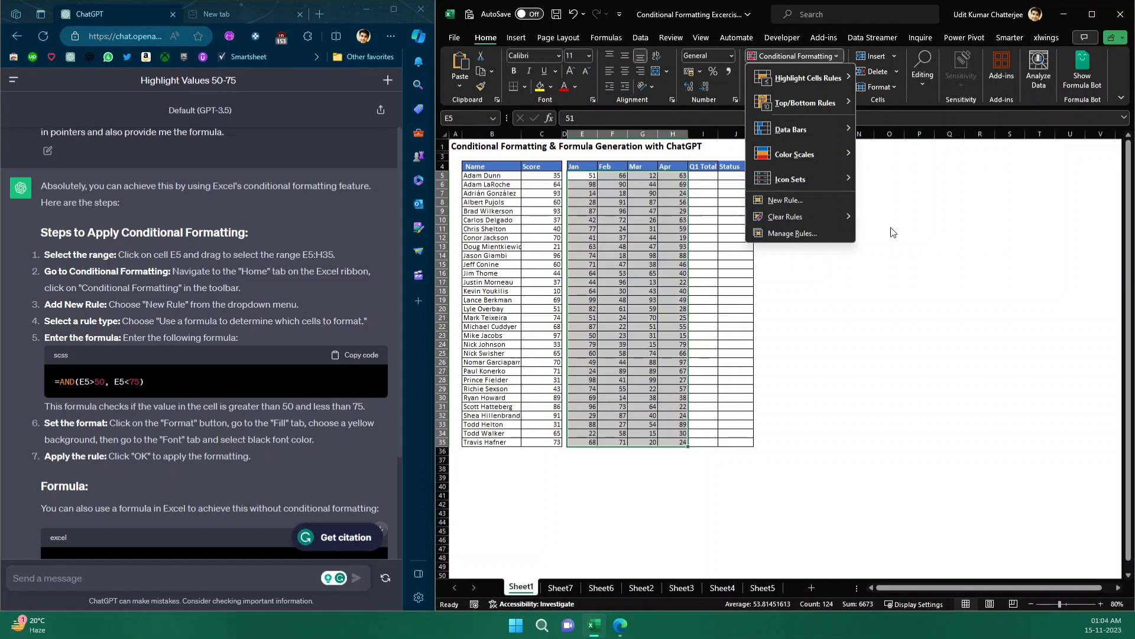
{"action": "left_click", "coordinate": [771, 207]}
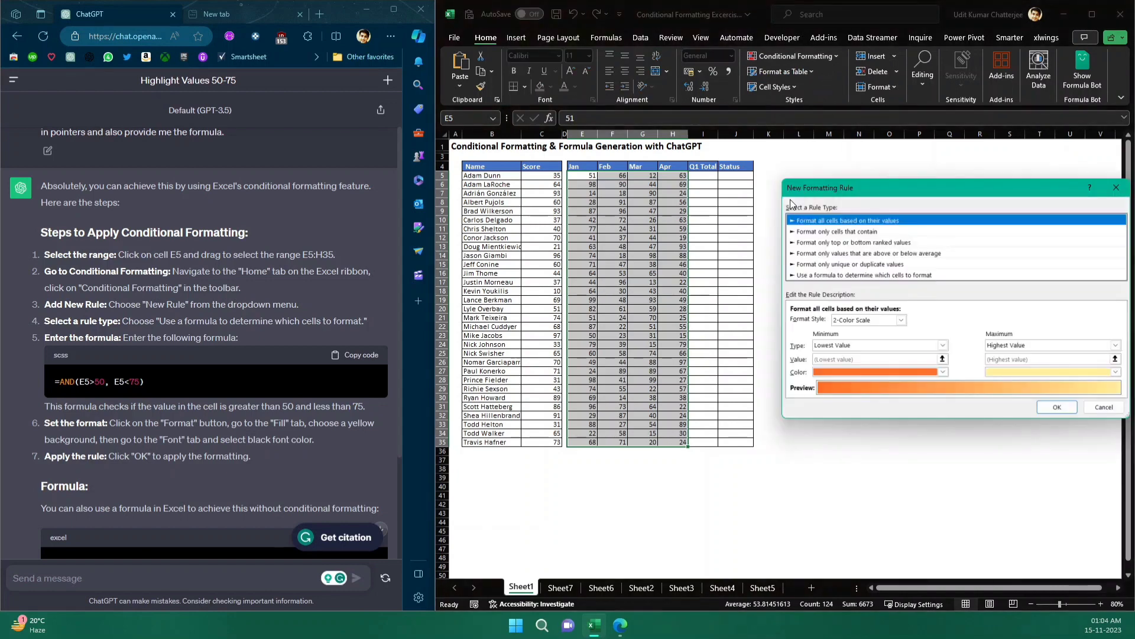
{"action": "left_click_drag", "start_coordinate": [921, 193], "coordinate": [698, 156]}
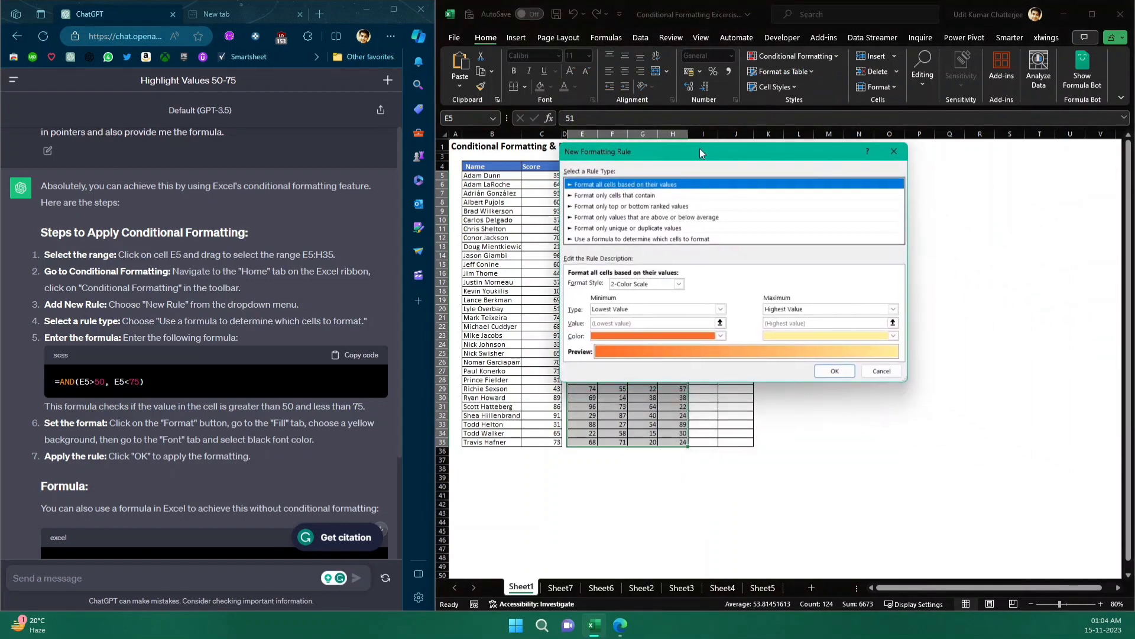
- Set the rule type to "Use a formula to determine which cells to format" with ChatGPT's formula =AND(E5>50, E5<75)
{"action": "left_click_drag", "start_coordinate": [121, 325], "coordinate": [367, 319]}
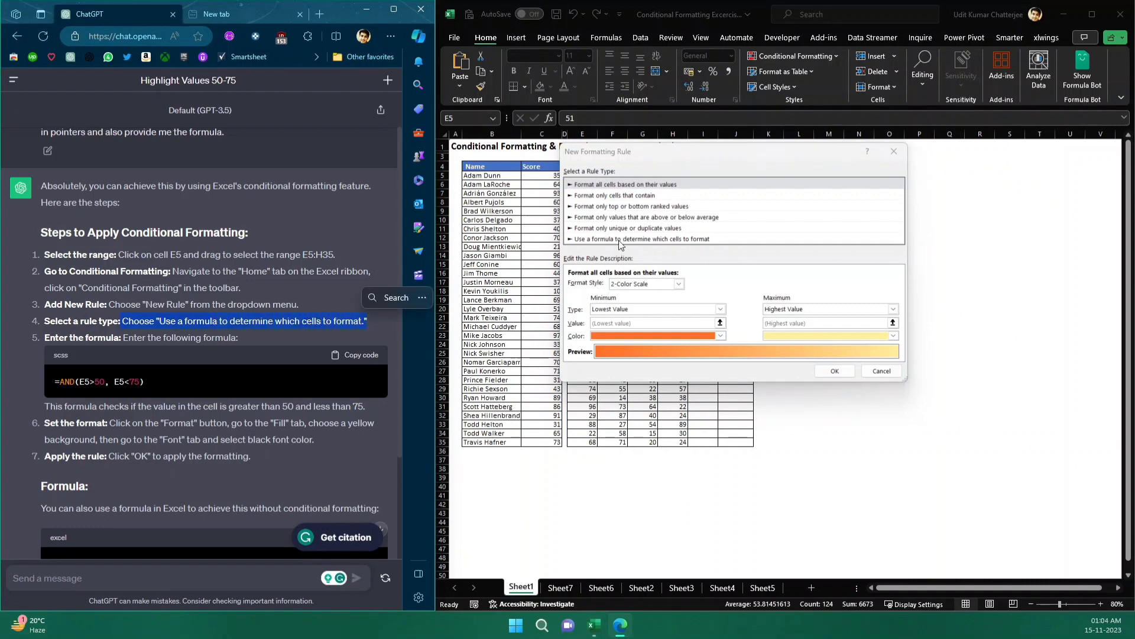
{"action": "left_click", "coordinate": [666, 240]}
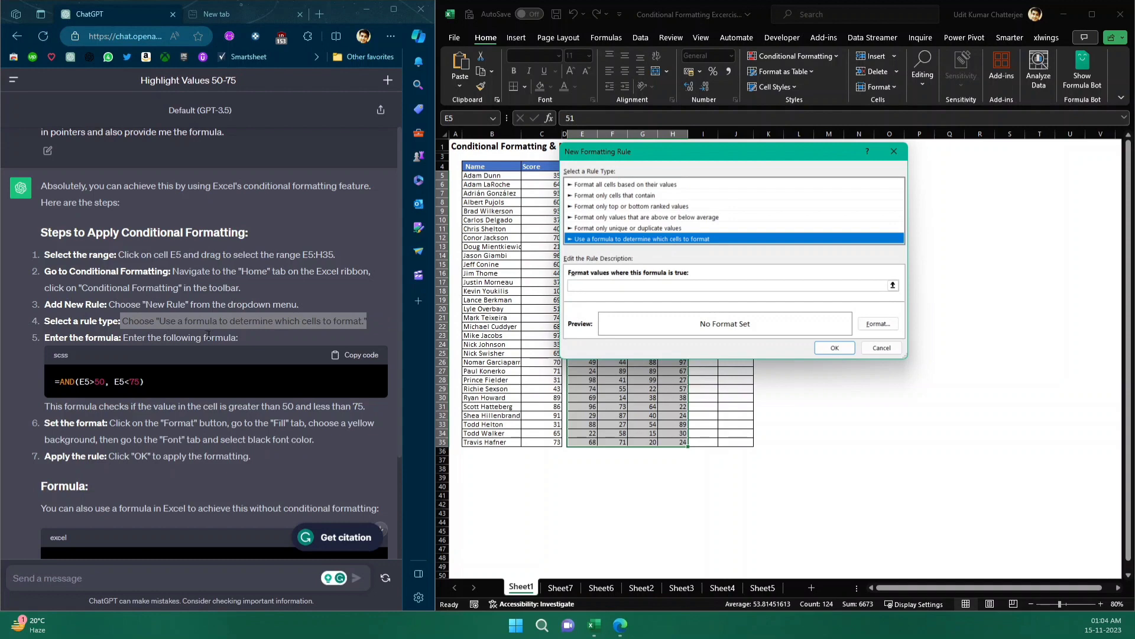
{"action": "left_click", "coordinate": [367, 356]}
{"action": "left_click", "coordinate": [361, 355]}
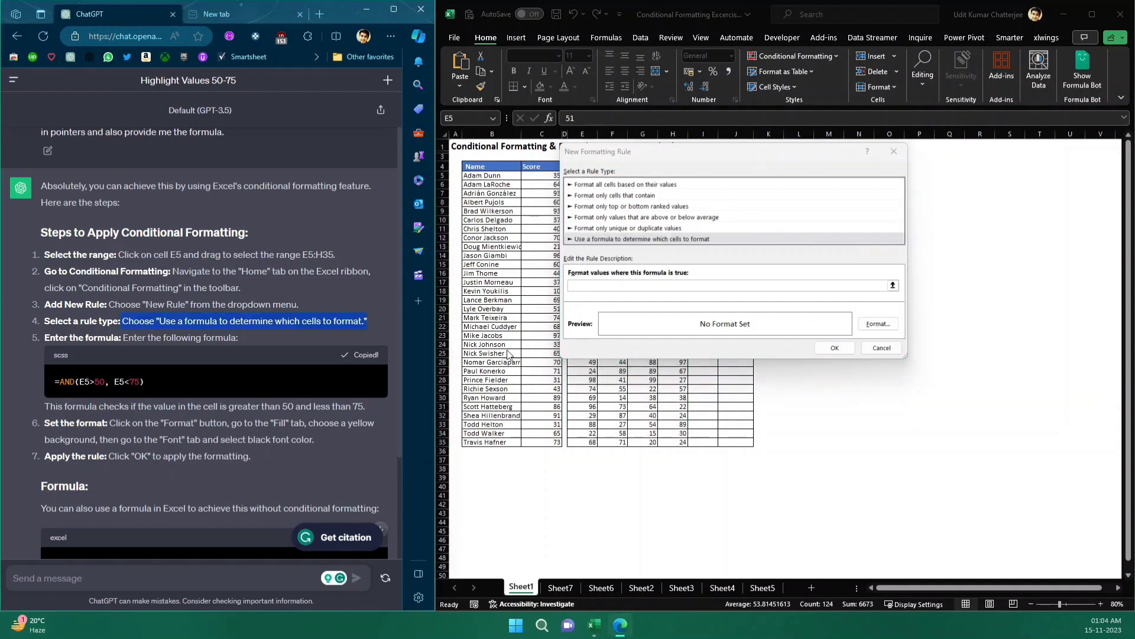
{"action": "left_click", "coordinate": [584, 289]}
{"action": "type", "text": "=AND(E5>50, E5<75)"}
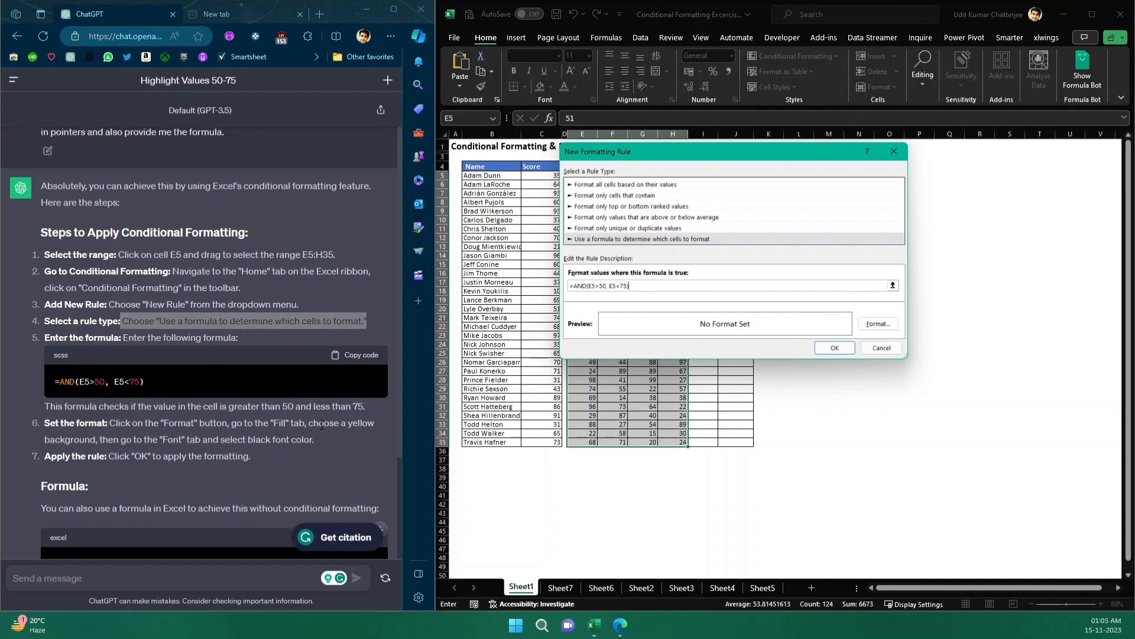
- Set the rule's format to a light yellow background fill with a black font color and accept it
{"action": "left_click", "coordinate": [885, 327]}
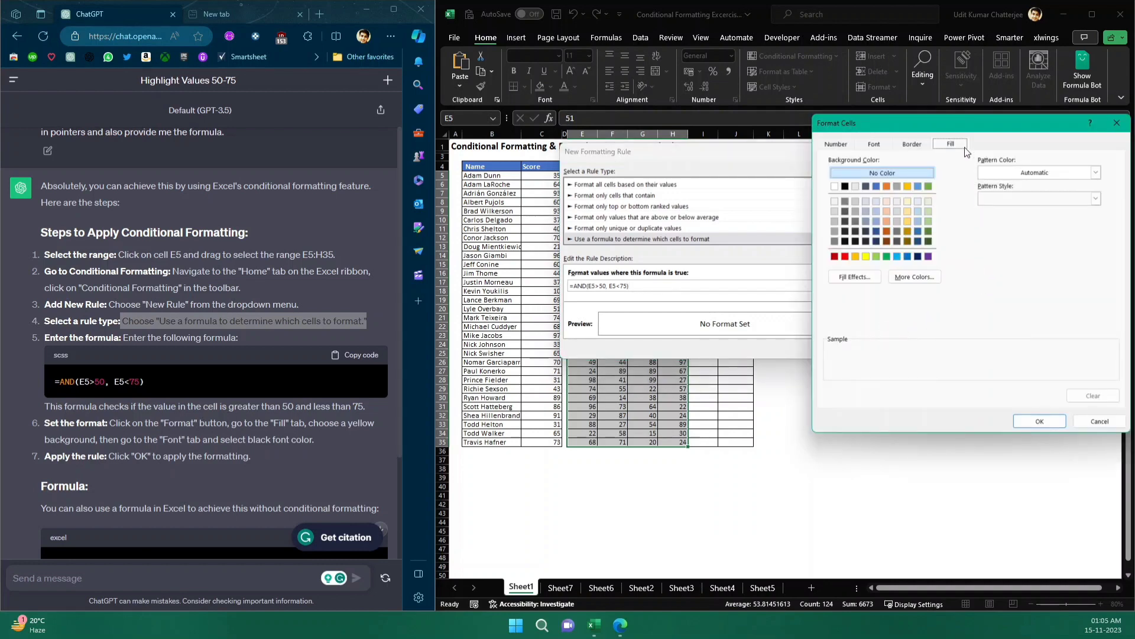
{"action": "left_click_drag", "start_coordinate": [976, 126], "coordinate": [758, 157]}
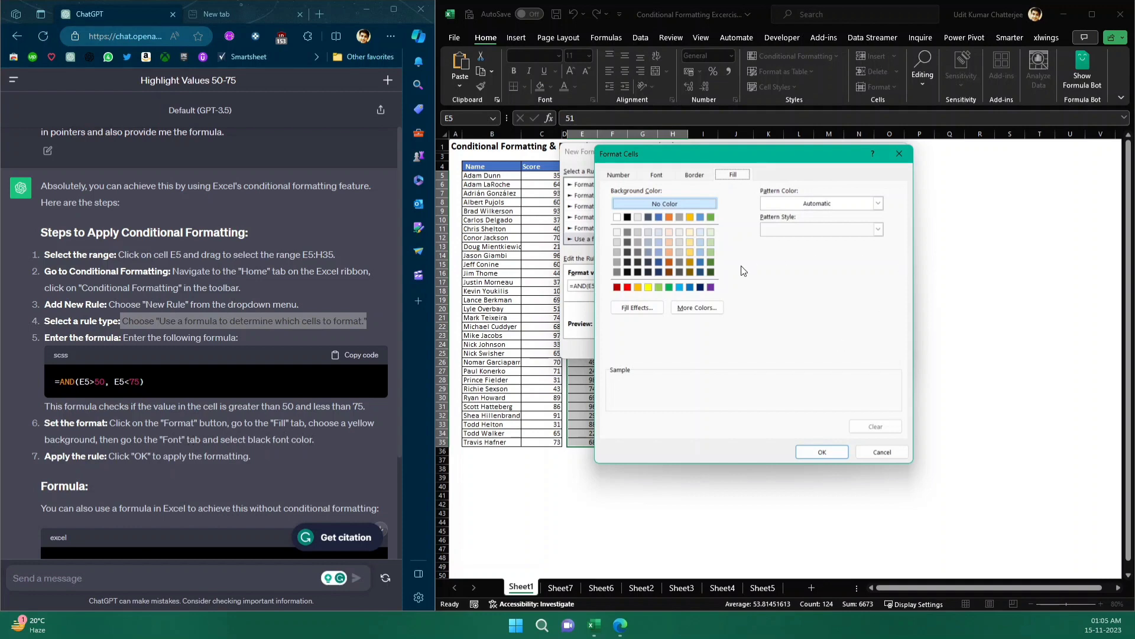
{"action": "left_click", "coordinate": [690, 247]}
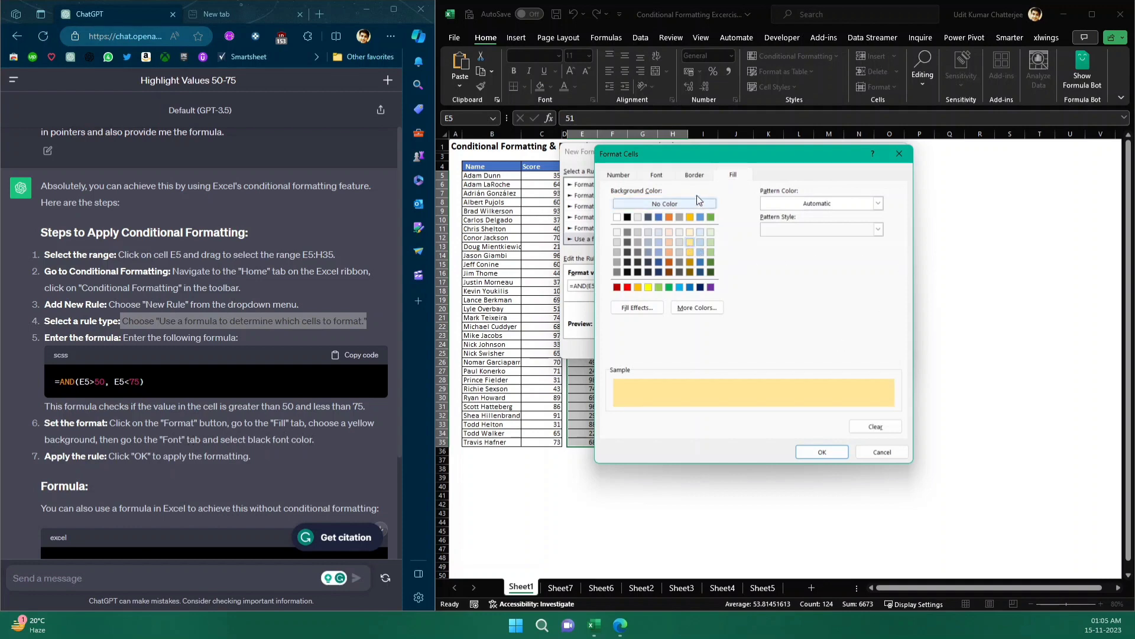
{"action": "left_click", "coordinate": [661, 181]}
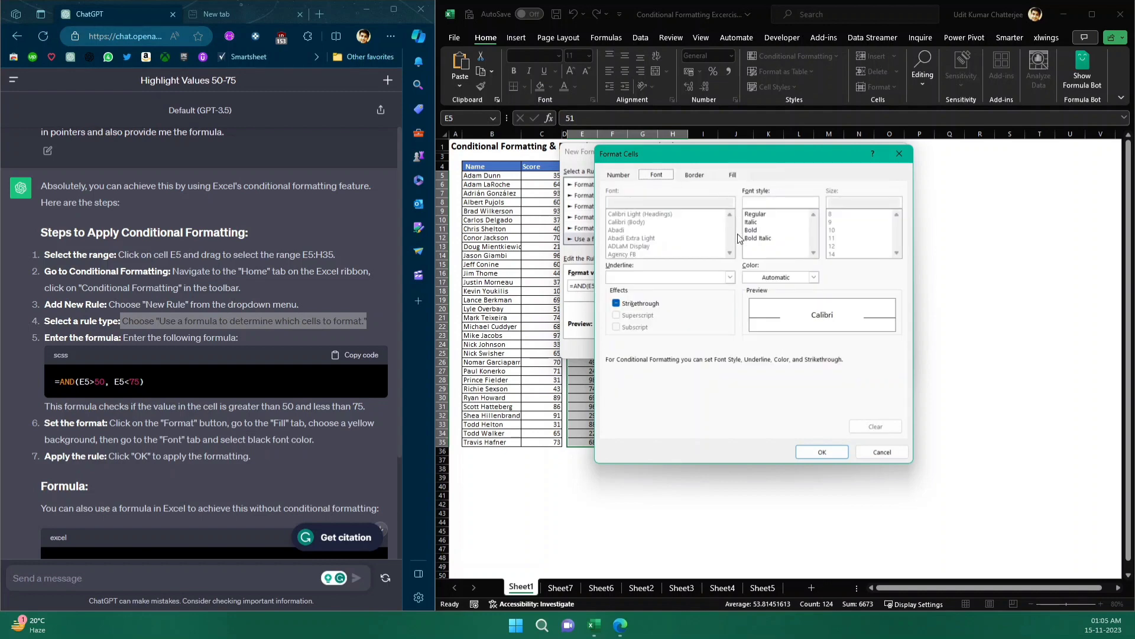
{"action": "left_click", "coordinate": [813, 277]}
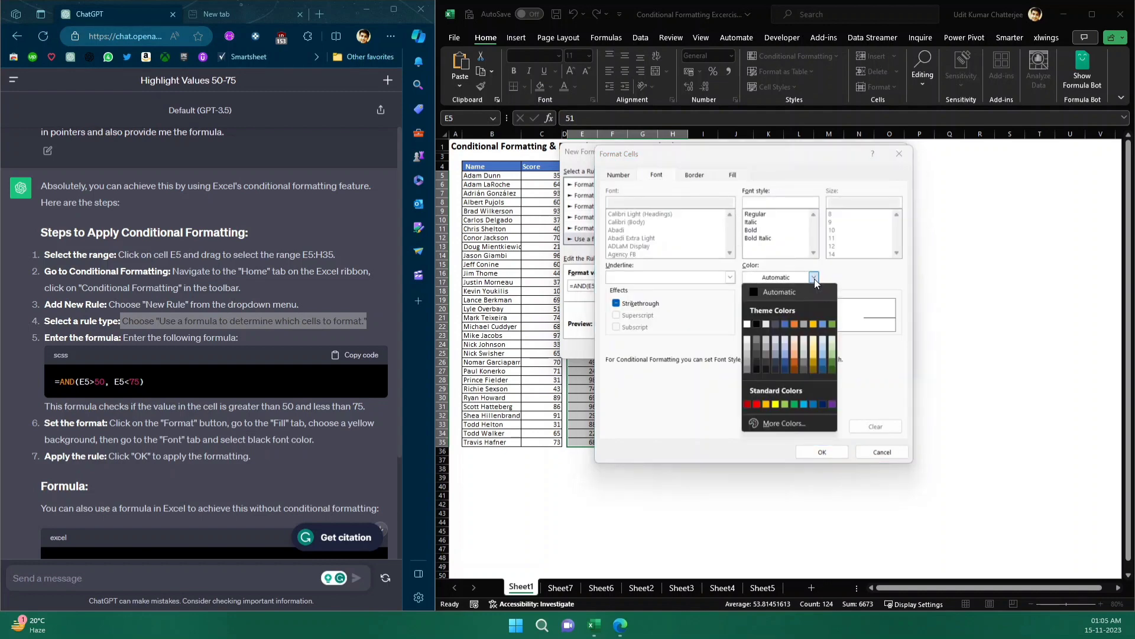
{"action": "left_click", "coordinate": [757, 324]}
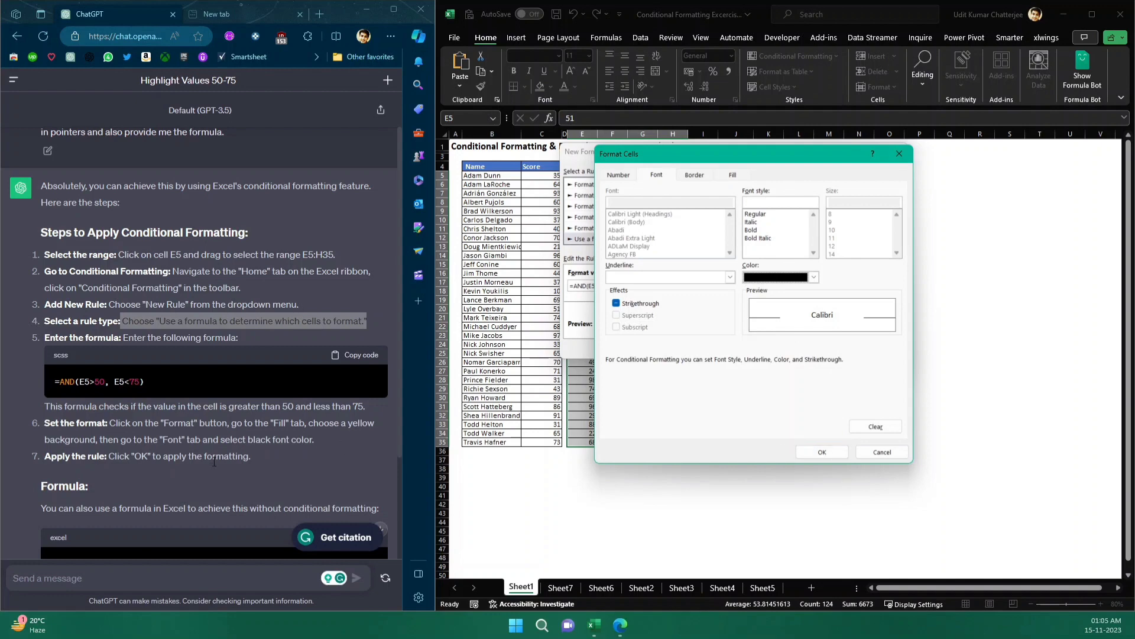
{"action": "left_click", "coordinate": [829, 452]}
- Review the rest of ChatGPT's instructions and apply the new formatting rule to the selected range
{"action": "scroll", "coordinate": [261, 408], "scroll_direction": "down", "scroll_amount": 4}
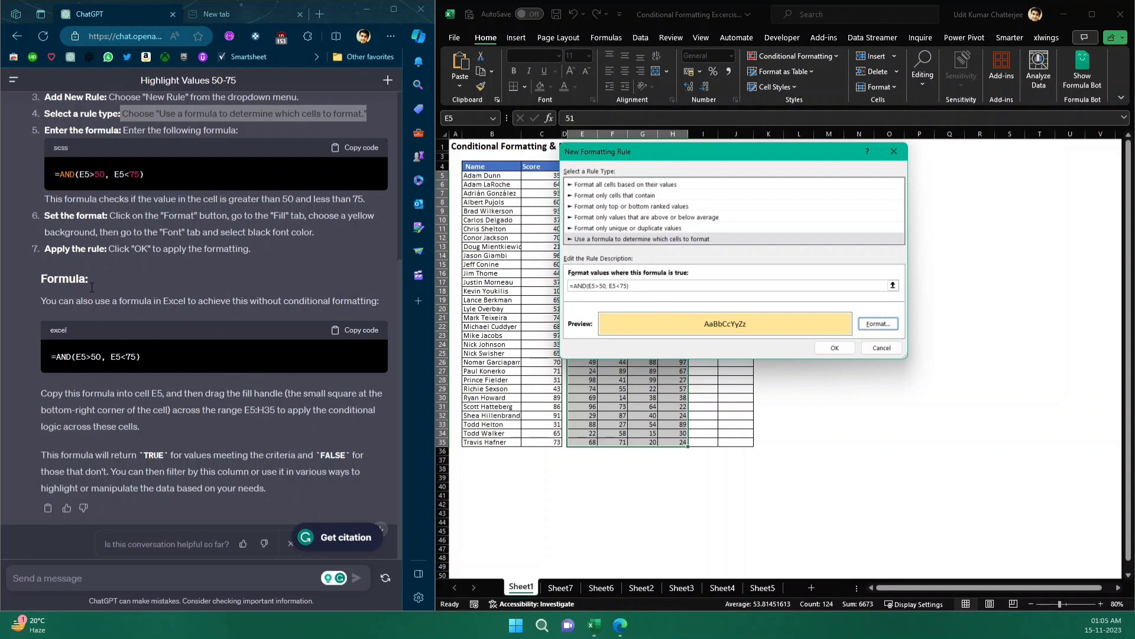
{"action": "scroll", "coordinate": [126, 362], "scroll_direction": "down", "scroll_amount": 1}
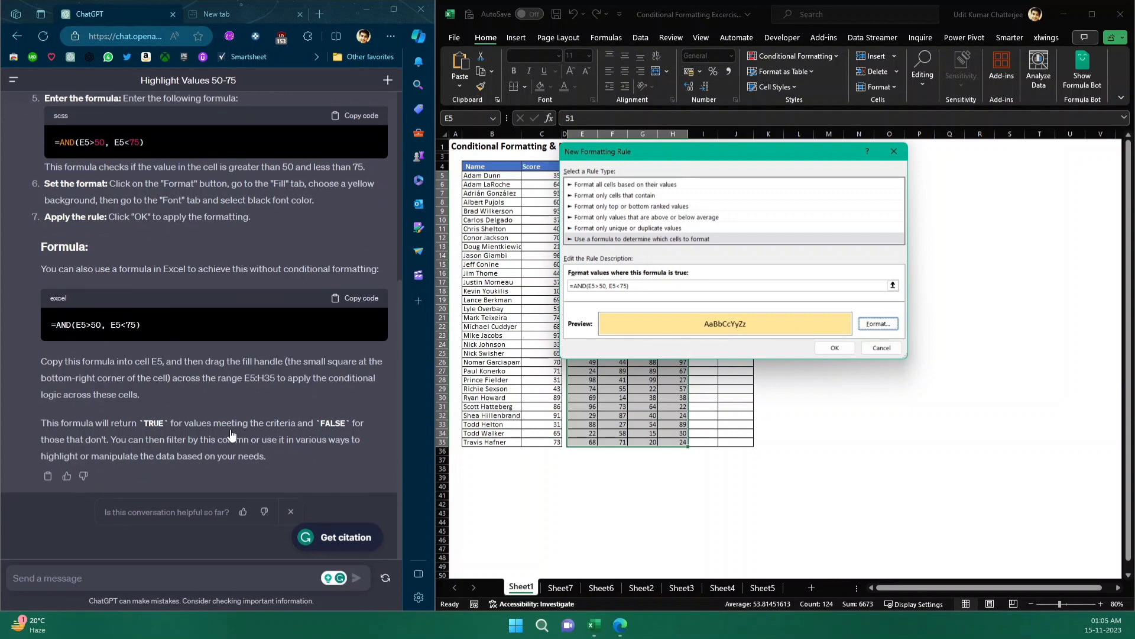
{"action": "scroll", "coordinate": [234, 451], "scroll_direction": "up", "scroll_amount": 3}
{"action": "scroll", "coordinate": [236, 450], "scroll_direction": "down", "scroll_amount": 2}
{"action": "scroll", "coordinate": [236, 449], "scroll_direction": "down", "scroll_amount": 1}
{"action": "scroll", "coordinate": [199, 400], "scroll_direction": "up", "scroll_amount": 3}
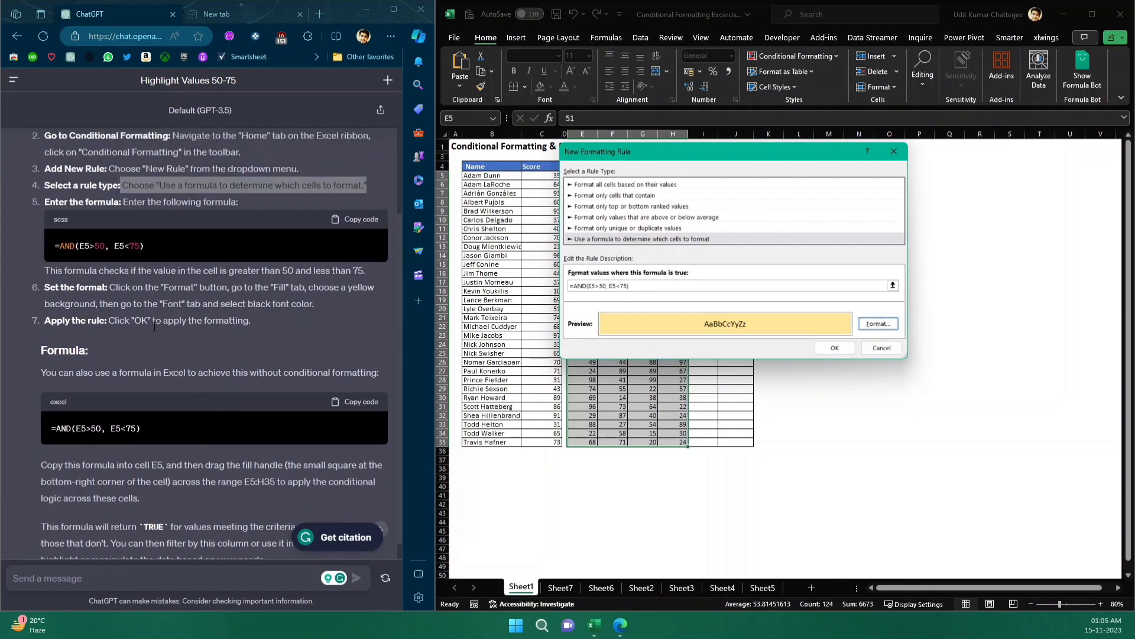
{"action": "scroll", "coordinate": [207, 409], "scroll_direction": "up", "scroll_amount": 6}
{"action": "scroll", "coordinate": [207, 410], "scroll_direction": "down", "scroll_amount": 9}
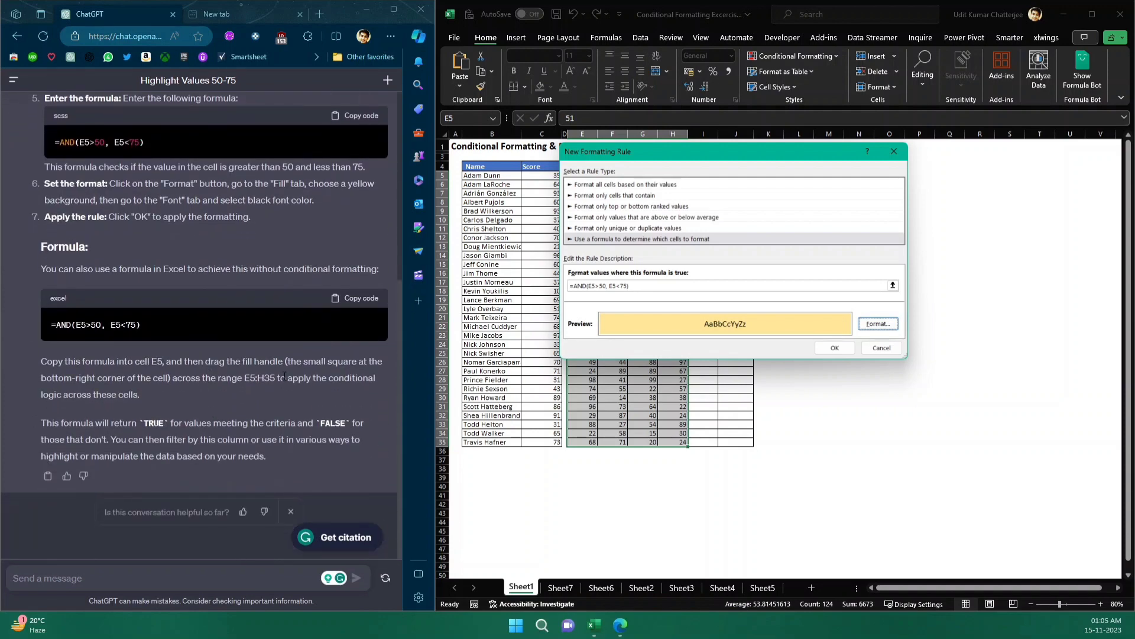
{"action": "left_click", "coordinate": [835, 348]}
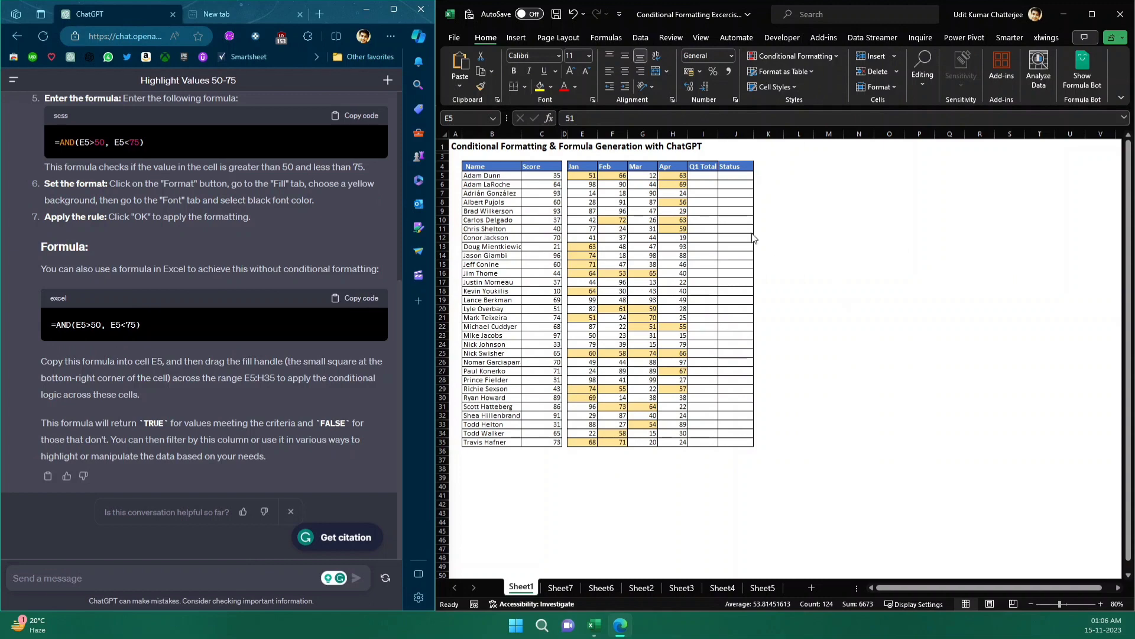
- Select cell I5 under Q1 Total and reread the first prompt and ChatGPT's answer in the conversation
{"action": "left_click", "coordinate": [703, 175]}
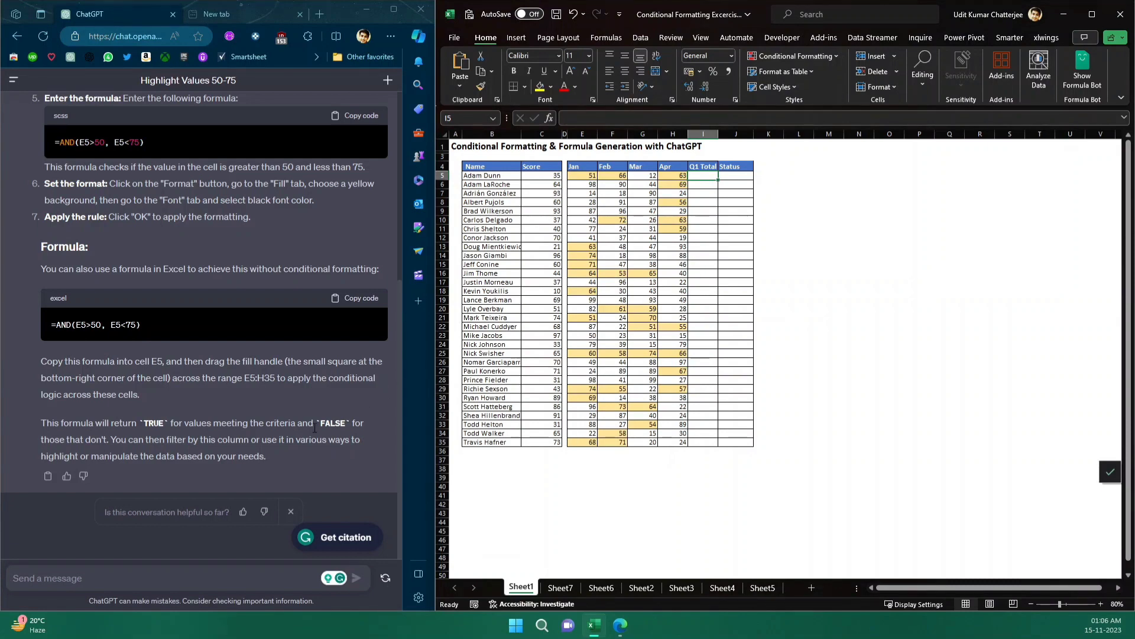
{"action": "scroll", "coordinate": [314, 429], "scroll_direction": "up", "scroll_amount": 5}
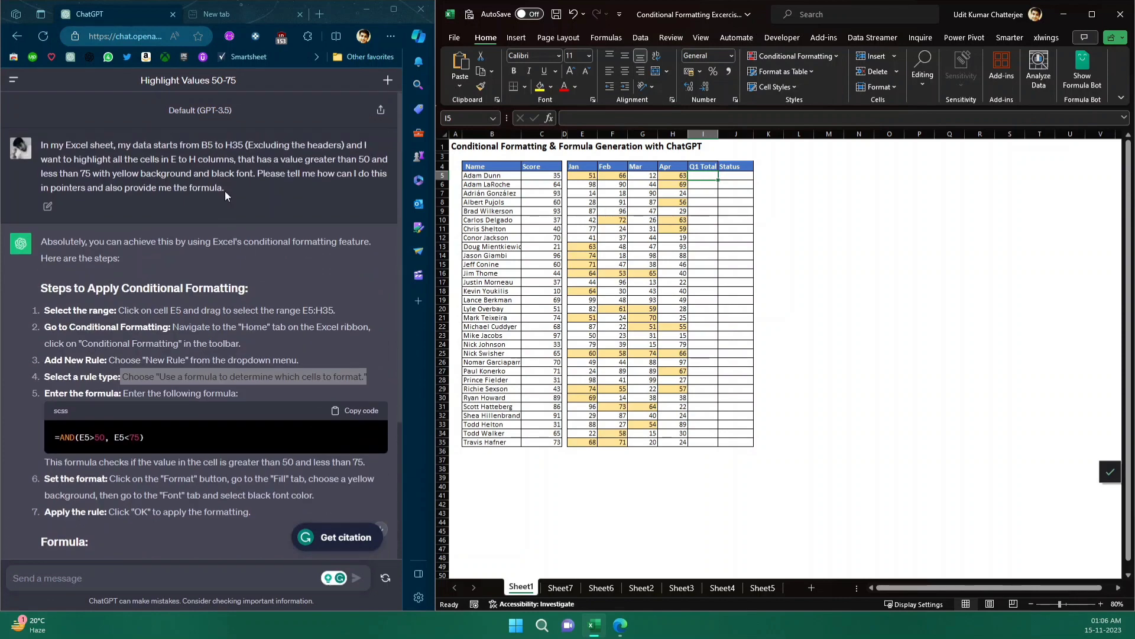
{"action": "scroll", "coordinate": [258, 285], "scroll_direction": "down", "scroll_amount": 5}
{"action": "scroll", "coordinate": [251, 375], "scroll_direction": "up", "scroll_amount": 5}
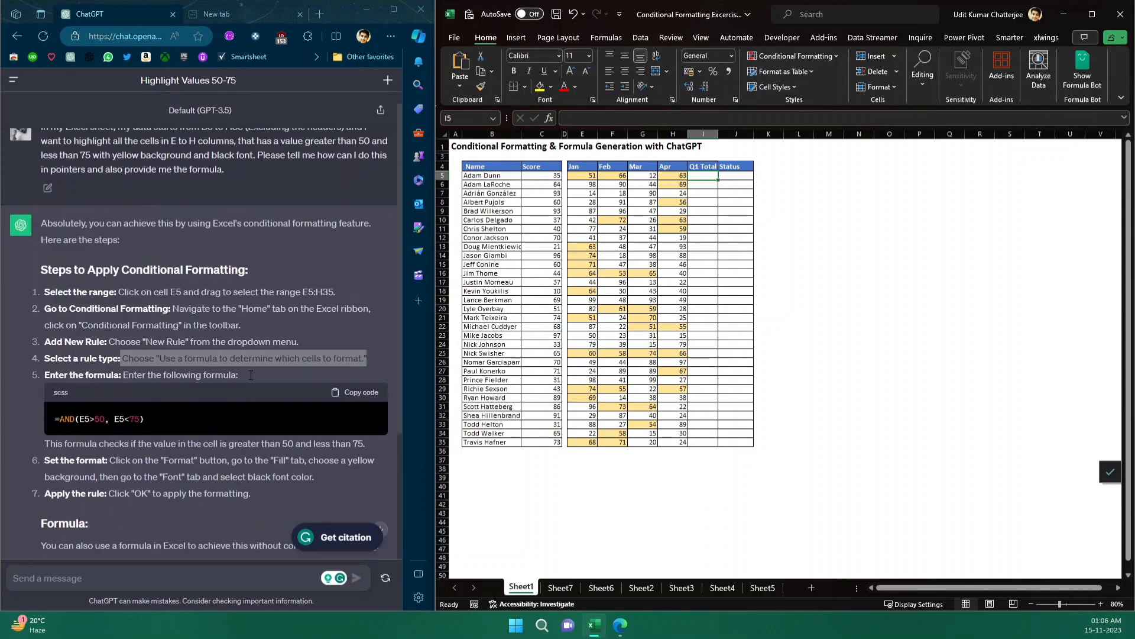
{"action": "scroll", "coordinate": [170, 216], "scroll_direction": "up", "scroll_amount": 1}
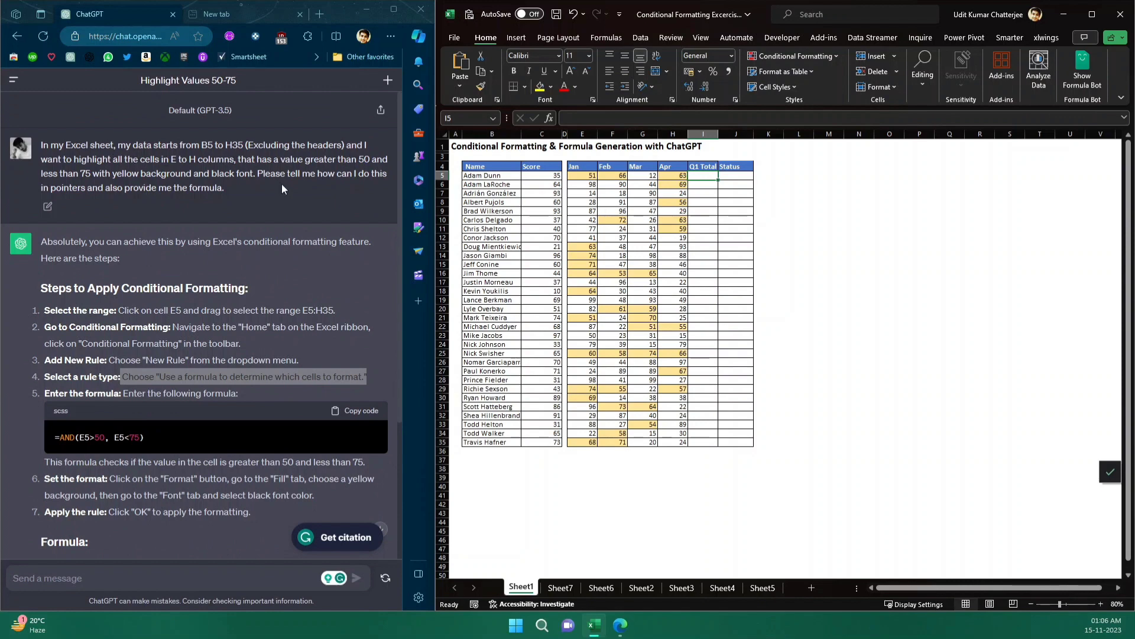
{"action": "scroll", "coordinate": [261, 261], "scroll_direction": "down", "scroll_amount": 4}
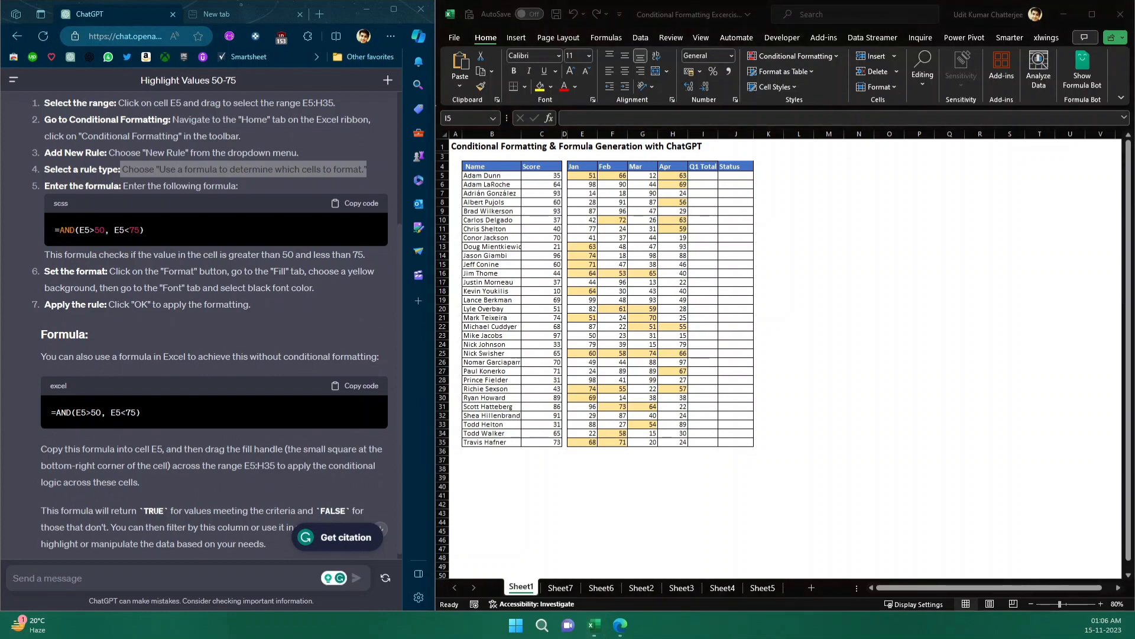
{"action": "scroll", "coordinate": [206, 260], "scroll_direction": "down", "scroll_amount": 2}
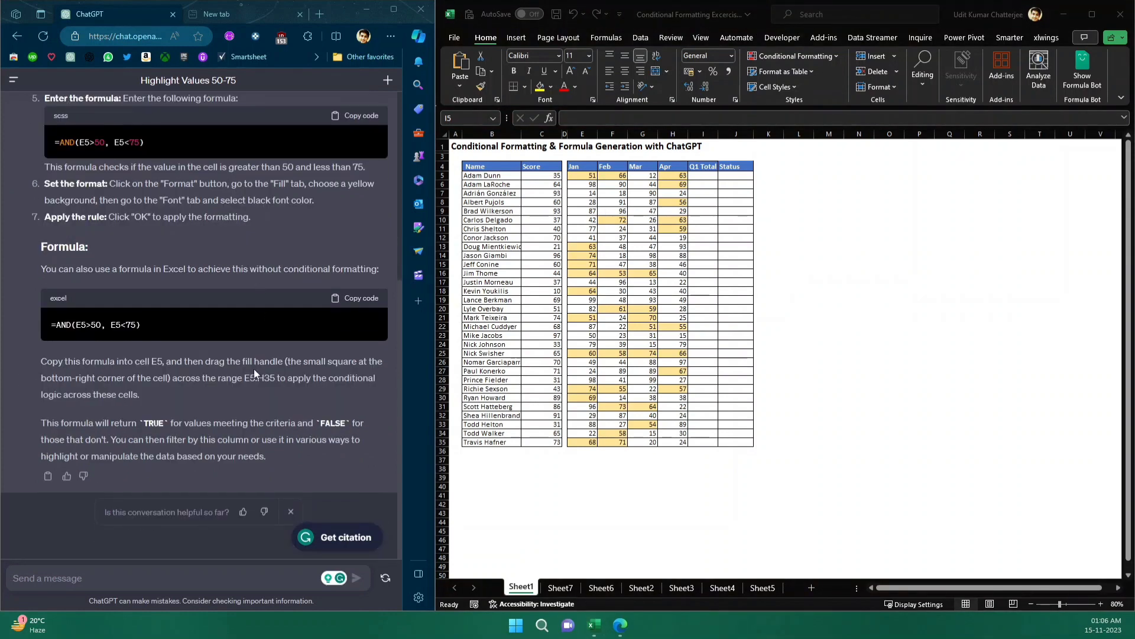
- Widen the ChatGPT window and ask for a formula that populates column I with the sum of the 4 months in columns E to H
{"action": "left_click", "coordinate": [116, 574]}
{"action": "type", "text": "The E to H columns contains the monthly data for the first quarter and the I column needs to be populated by the sum of the 4 months. can you give me the formula to do so."}
{"action": "left_click_drag", "start_coordinate": [435, 327], "coordinate": [672, 328]}
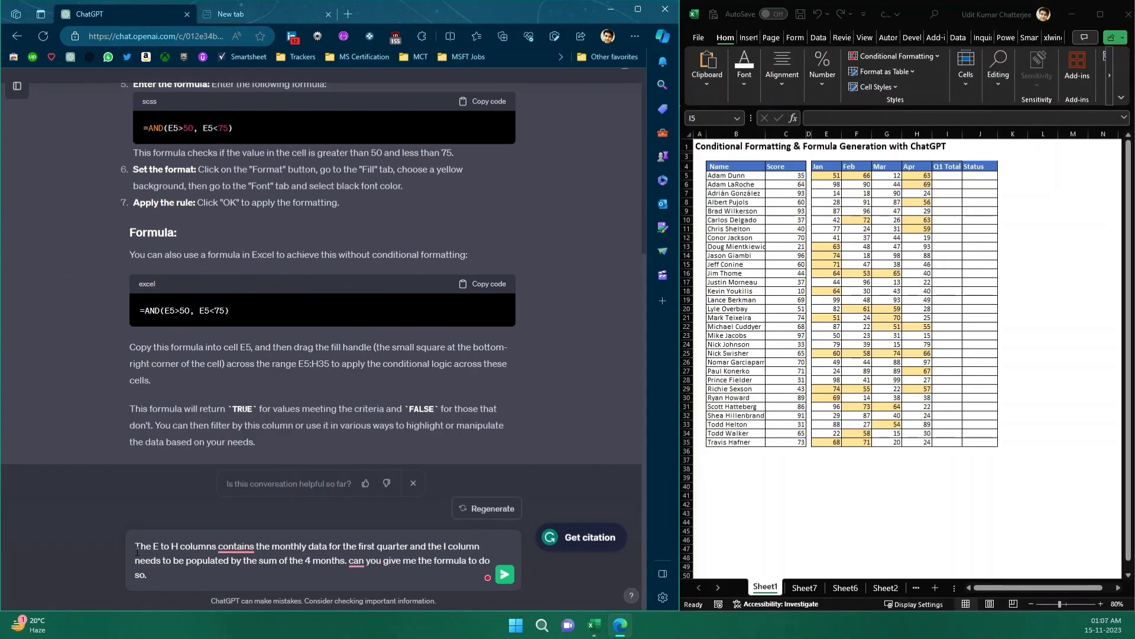
{"action": "left_click_drag", "start_coordinate": [183, 549], "coordinate": [281, 549]}
{"action": "left_click", "coordinate": [209, 560]}
{"action": "left_click", "coordinate": [506, 572]}
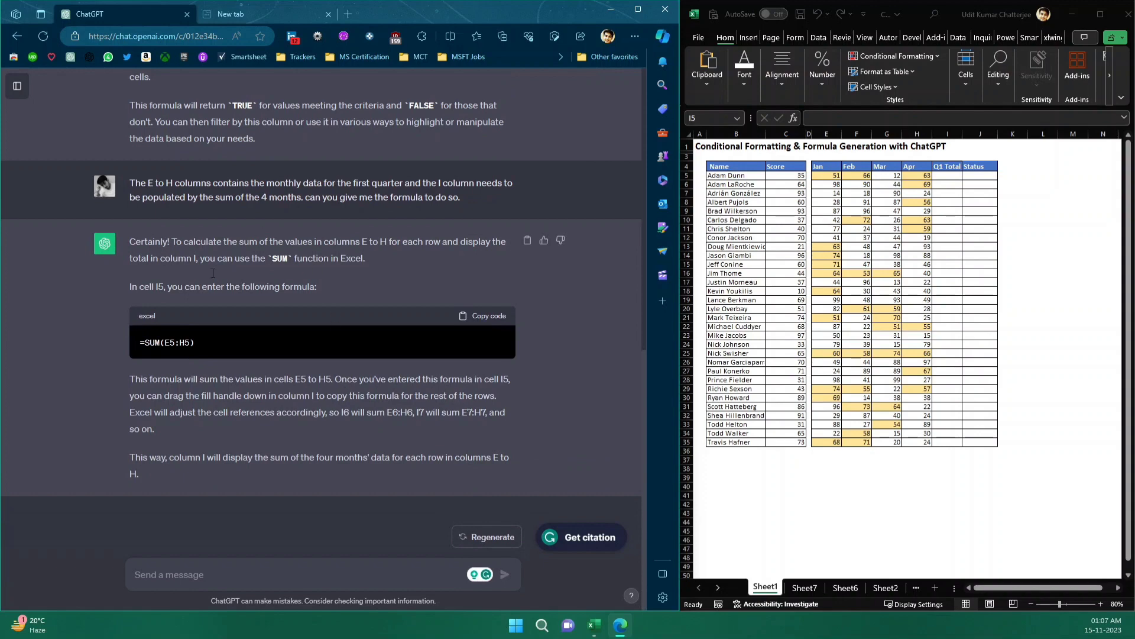
- Copy ChatGPT's formula =SUM(E5:H5) into cell I5 of the workbook
{"action": "left_click", "coordinate": [499, 321]}
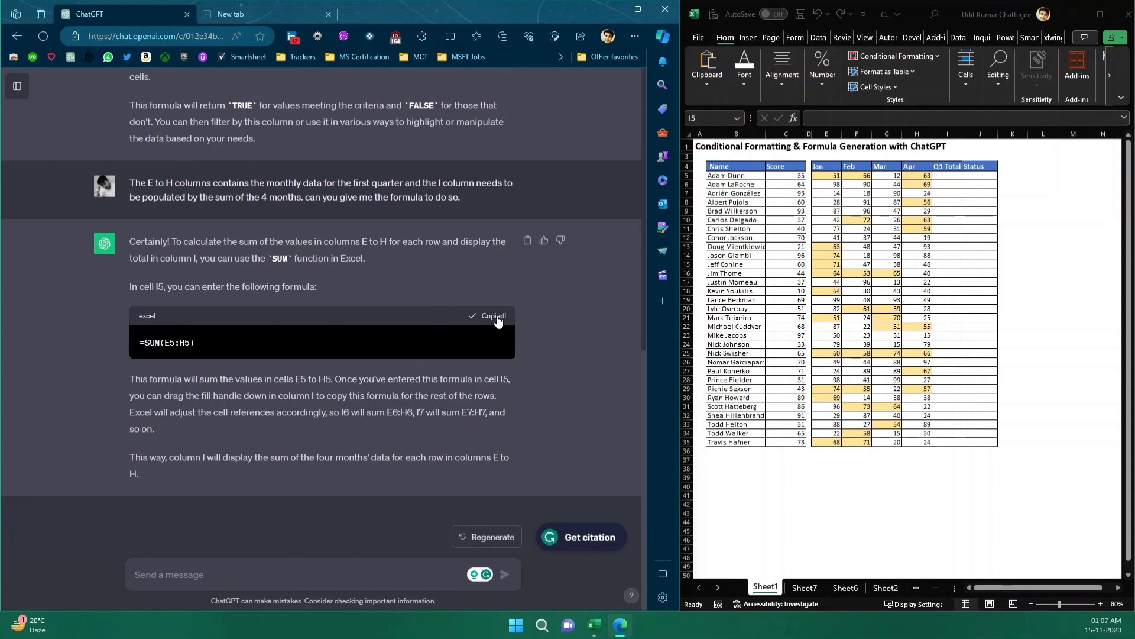
{"action": "left_click", "coordinate": [964, 178]}
{"action": "left_click", "coordinate": [866, 116]}
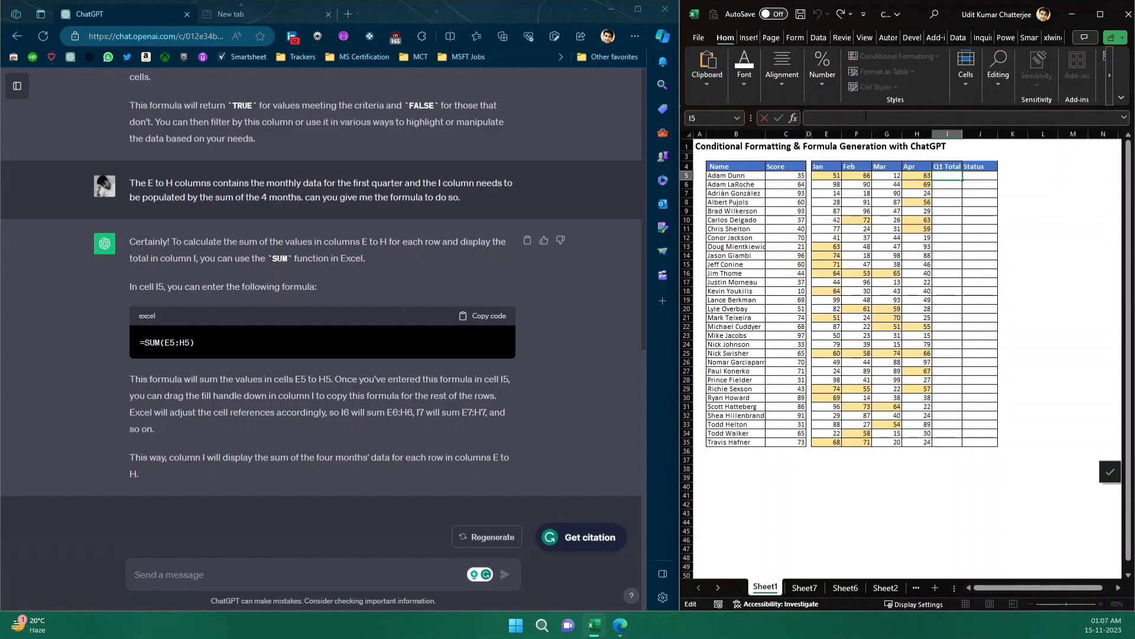
{"action": "type", "text": "=SUM(E5:H5)"}
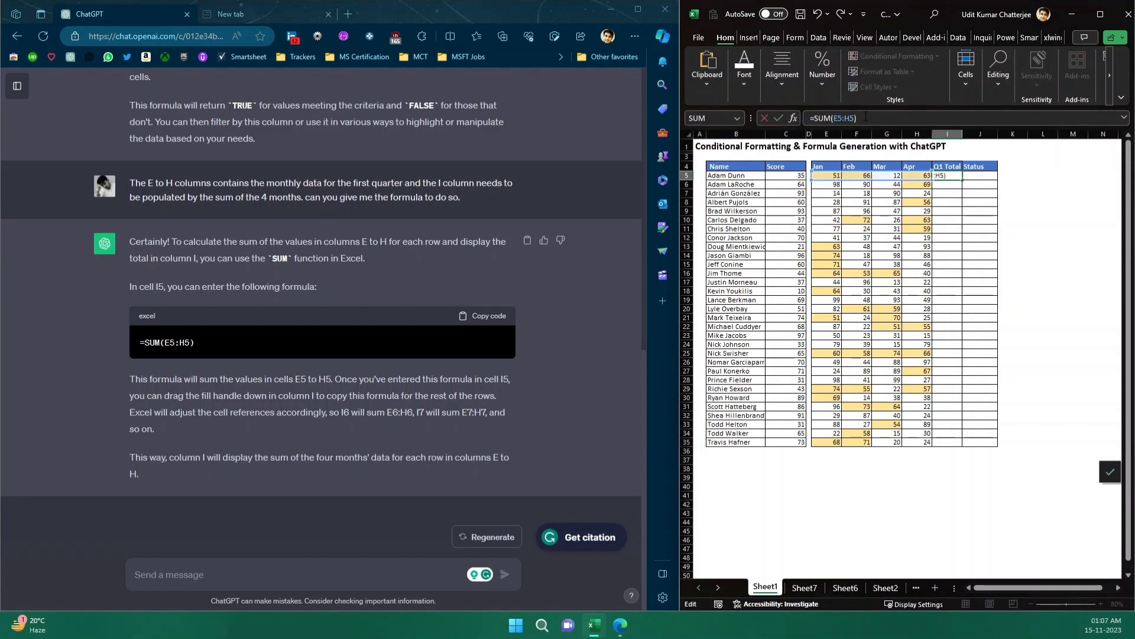
{"action": "key", "text": "Return"}
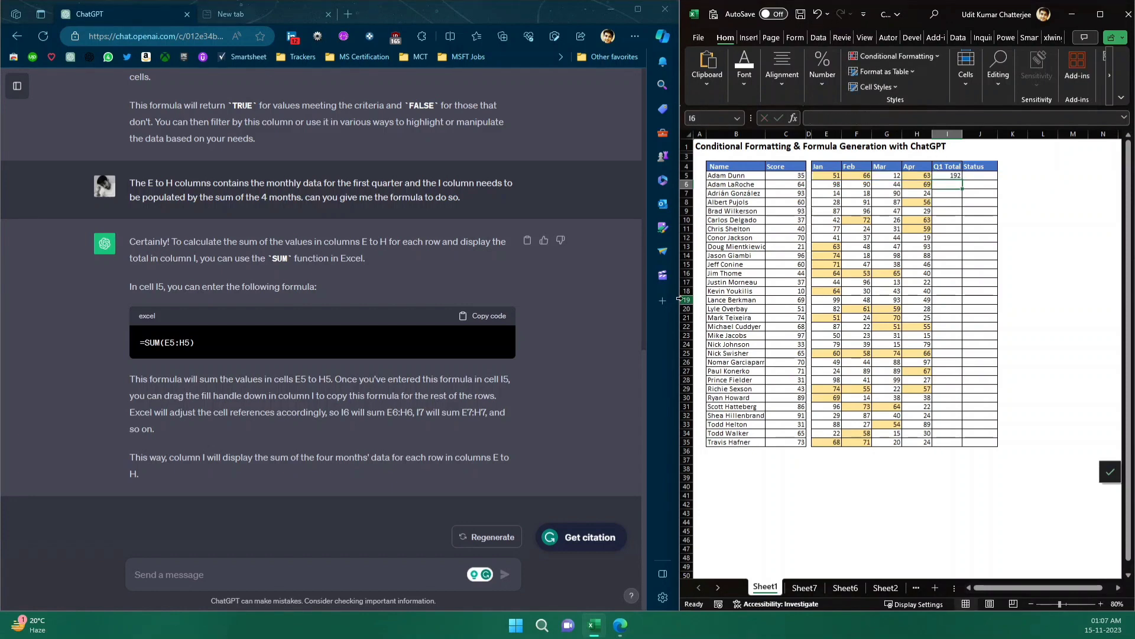
- Fill the I5 formula down the Q1 Total column to row 35 and deselect the range
{"action": "left_click", "coordinate": [957, 177]}
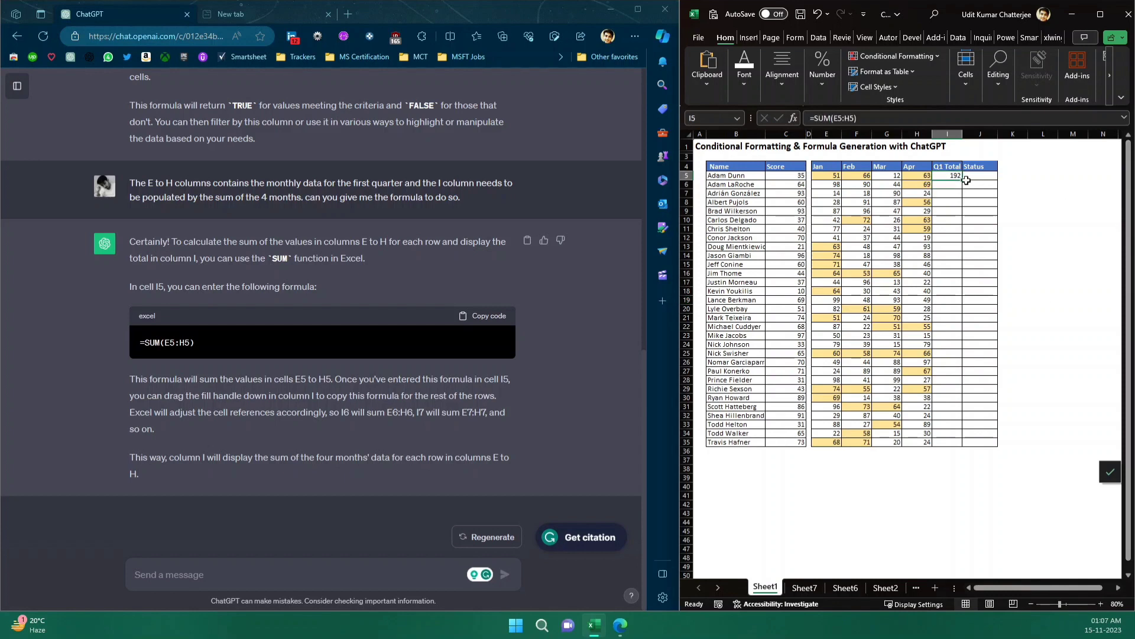
{"action": "double_click", "coordinate": [963, 180]}
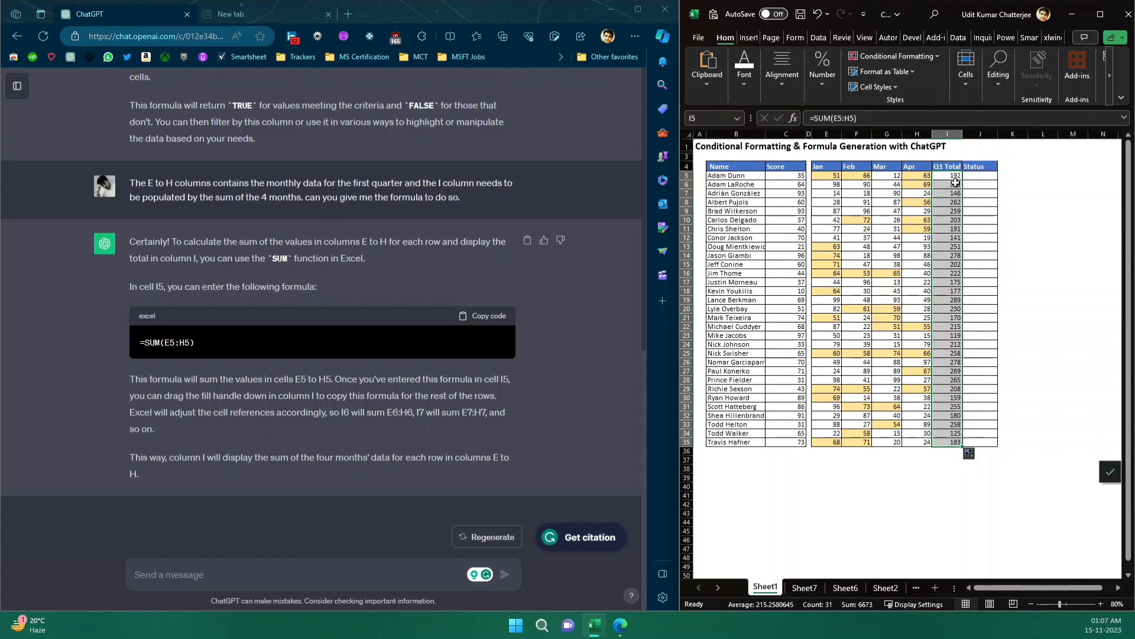
{"action": "left_click", "coordinate": [1045, 253]}
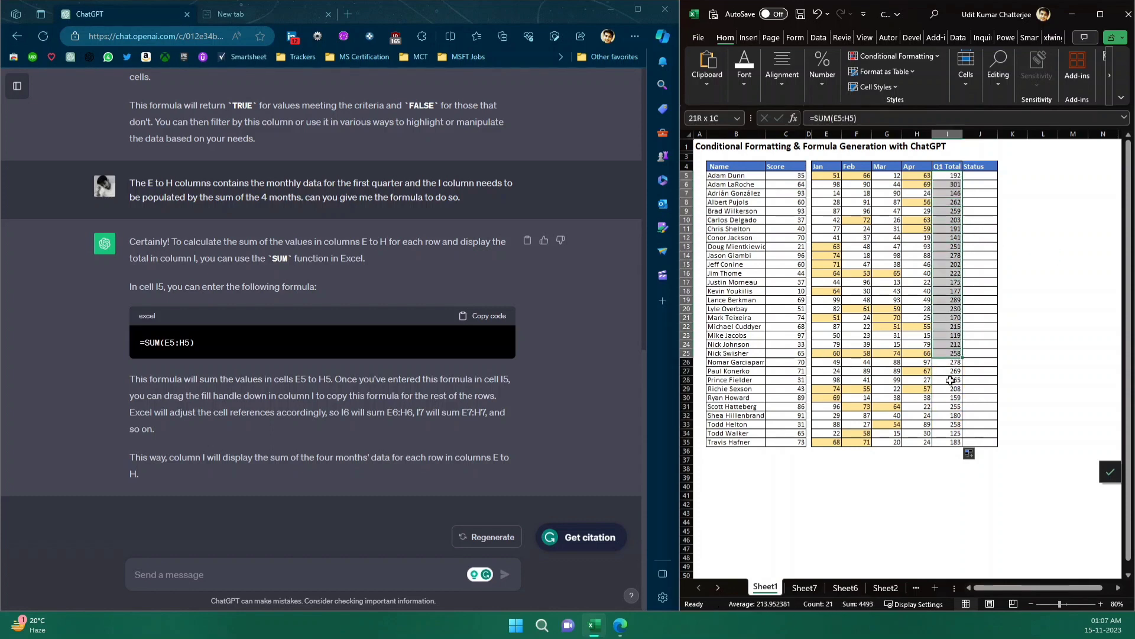
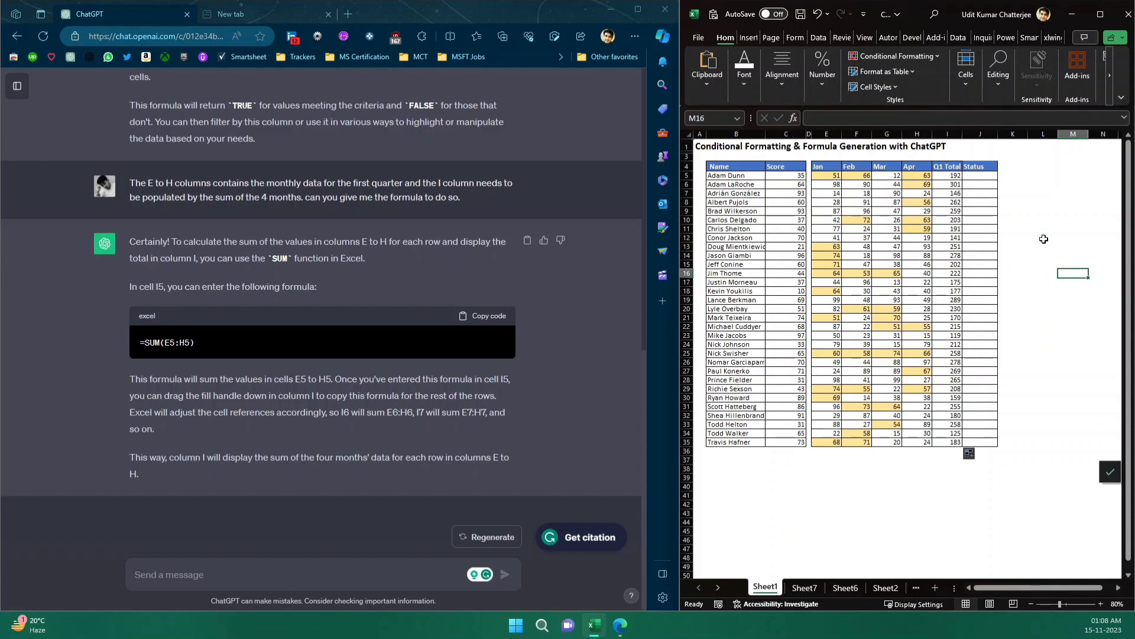
{"action": "left_click", "coordinate": [1044, 239]}
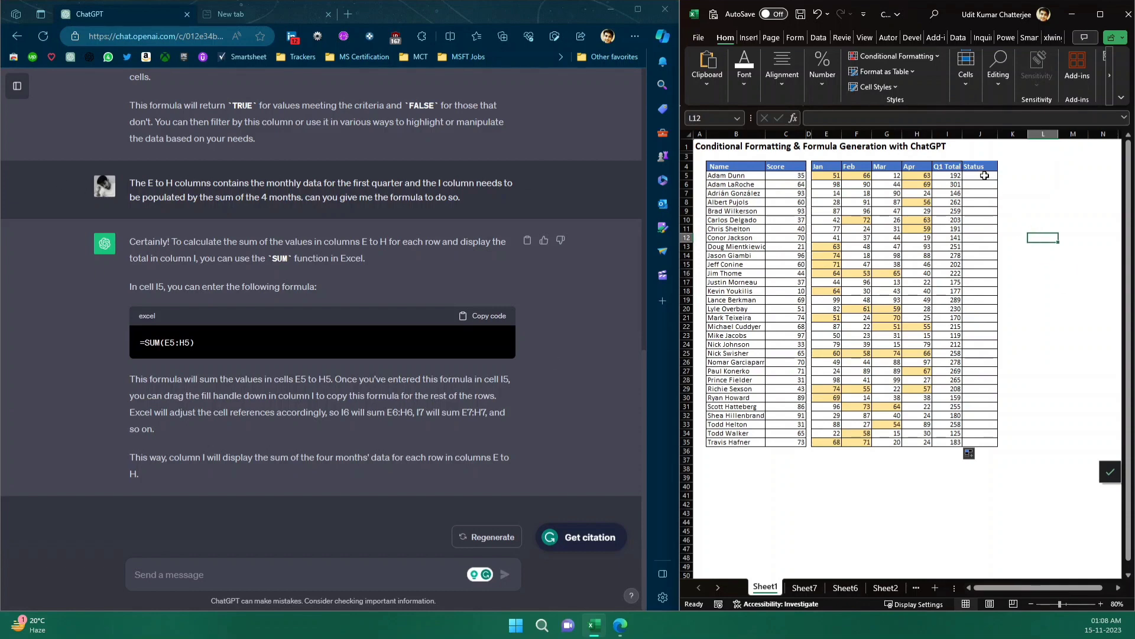
{"action": "left_click", "coordinate": [983, 230]}
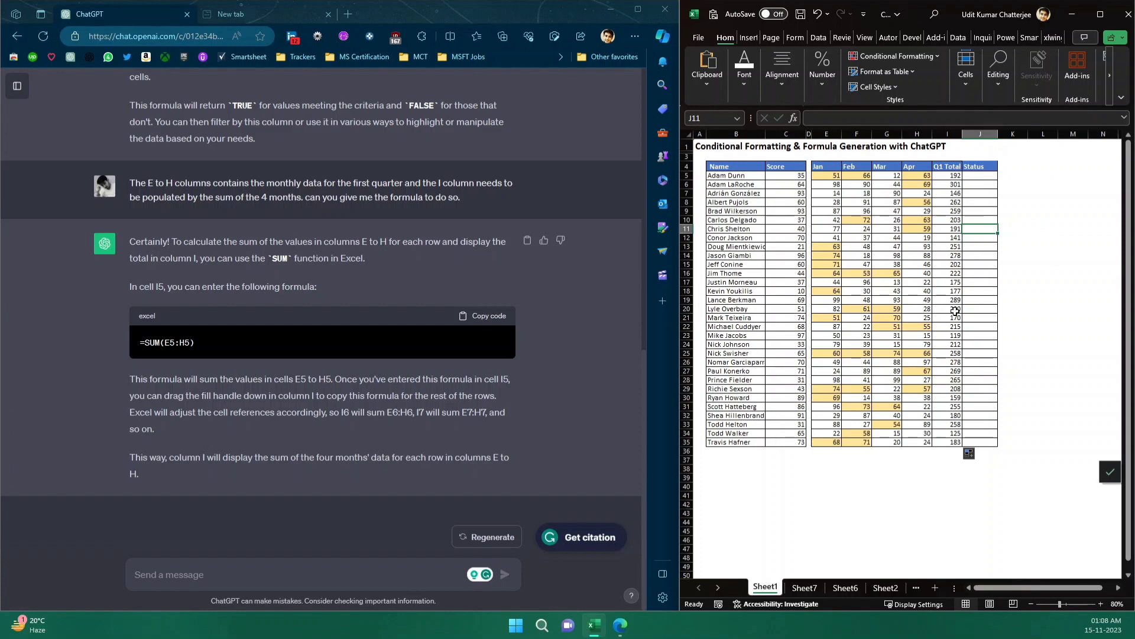
{"action": "left_click", "coordinate": [984, 273]}
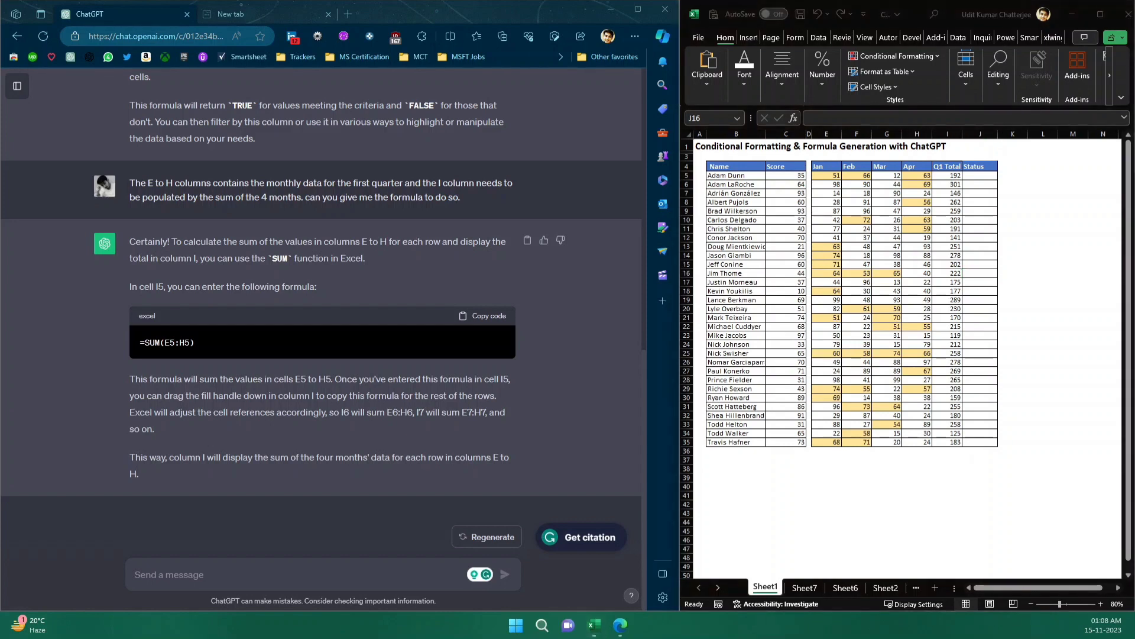
- Draft a ChatGPT prompt for a formula showing "Awesome" if column C's score exceeds 50 and the quarter one total exceeds 200, otherwise "Ok"
{"action": "left_click", "coordinate": [233, 567]}
{"action": "type", "text": "The C column has the score value and I want to write a formula that will show \"Awesome\" if the score is greater than 50 and the quarter one total is greater than 200 otherwise it should show \"Ok\""}
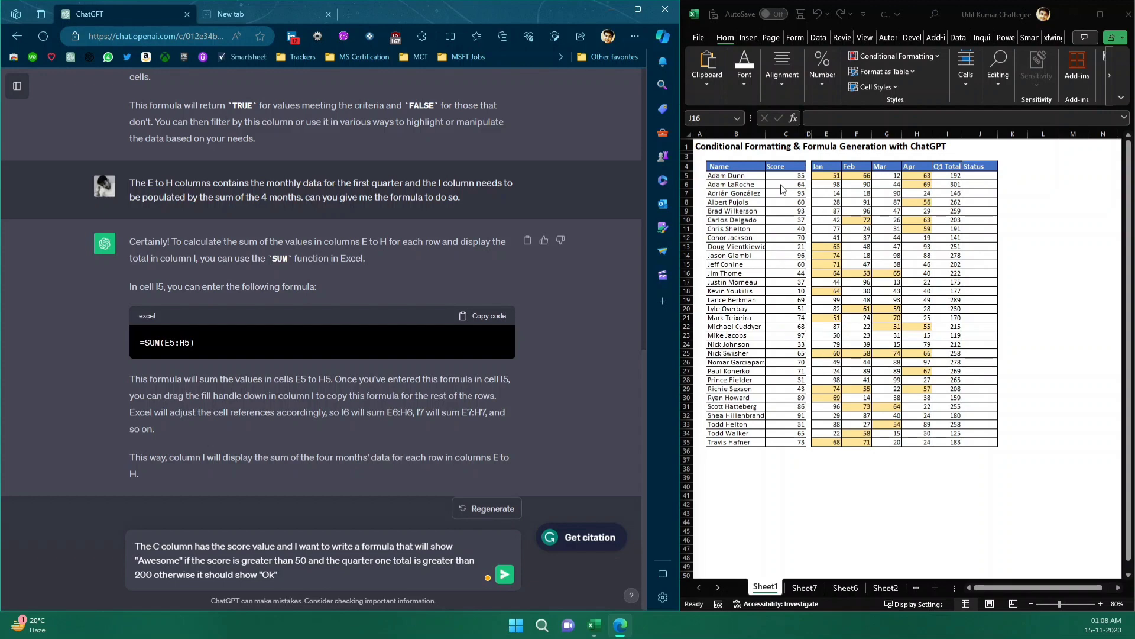
- Check the Status, Score and Q1 Total columns in the worksheet against the conditions in the drafted prompt
{"action": "left_click", "coordinate": [980, 185]}
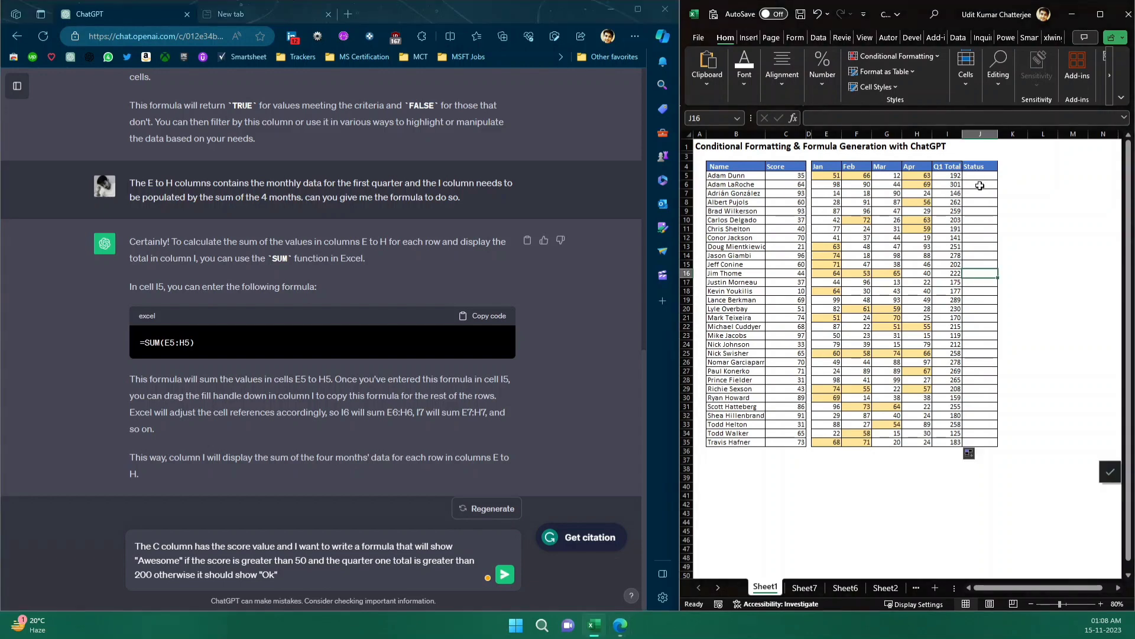
{"action": "left_click", "coordinate": [980, 221]}
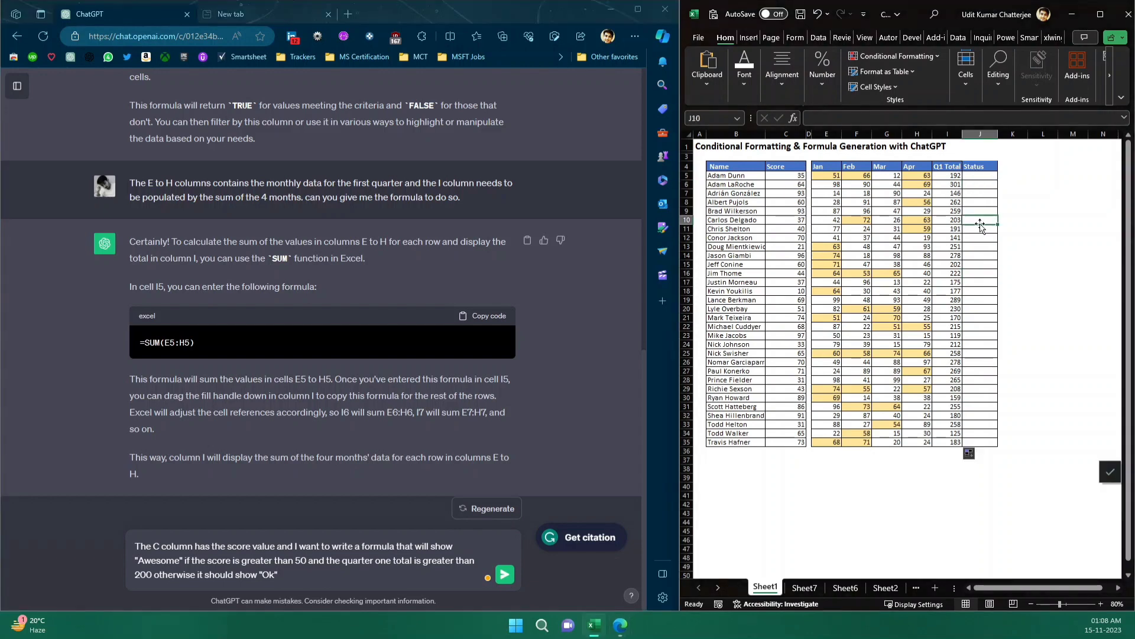
{"action": "left_click", "coordinate": [783, 194]}
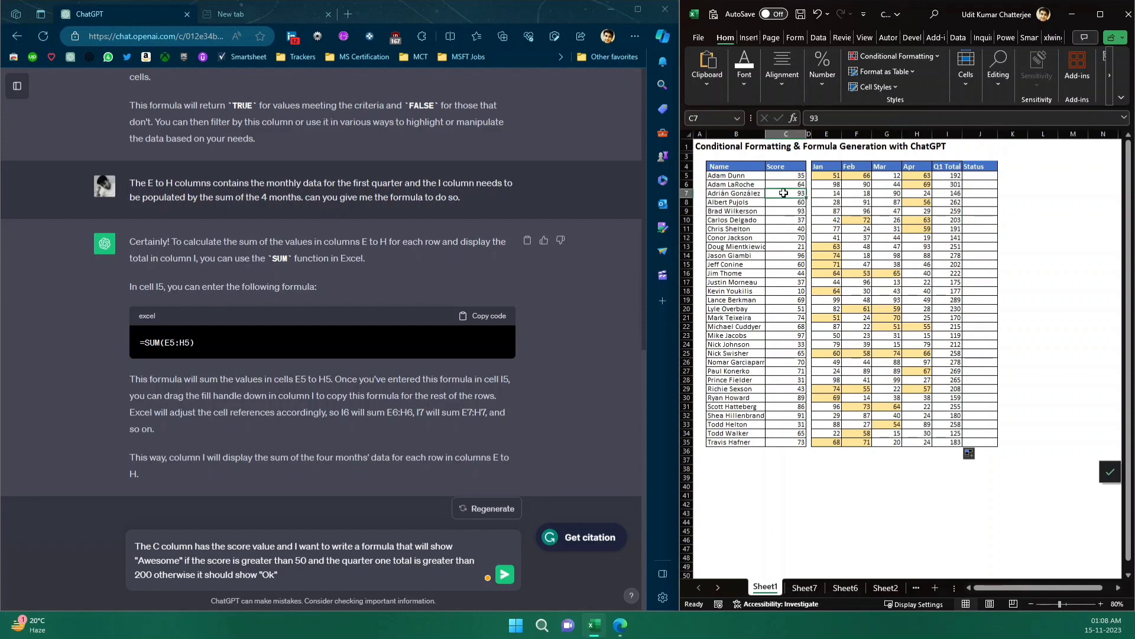
{"action": "left_click", "coordinate": [952, 195]}
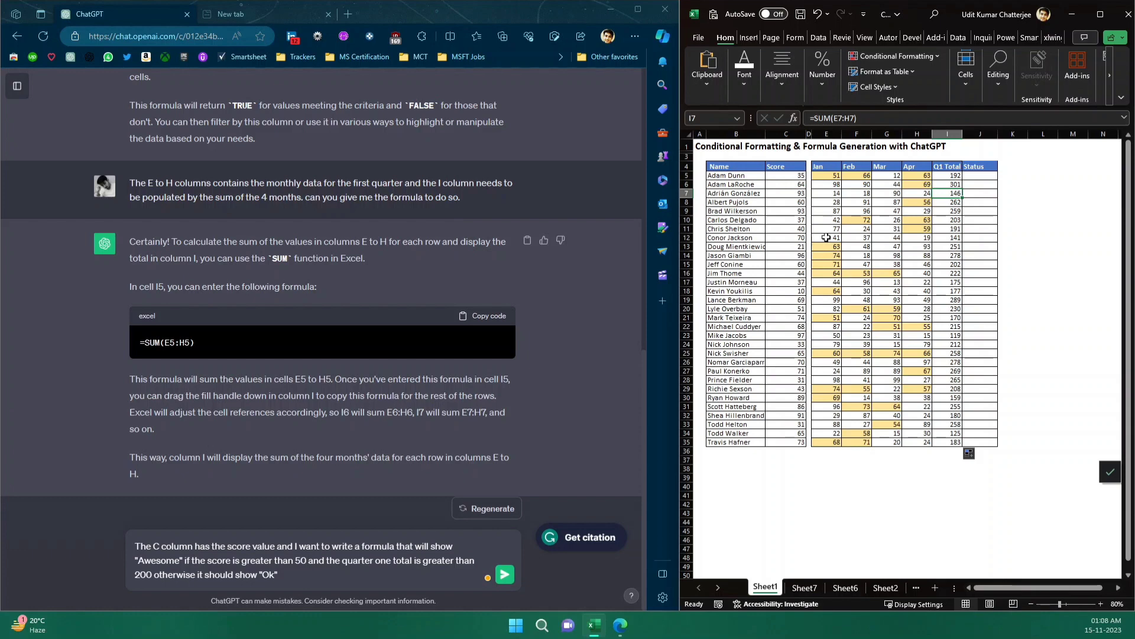
- Send the drafted Status prompt to ChatGPT and copy the returned formula =IF(AND(C5>50, I5>200), "Awesome", "Ok")
{"action": "left_click", "coordinate": [506, 576]}
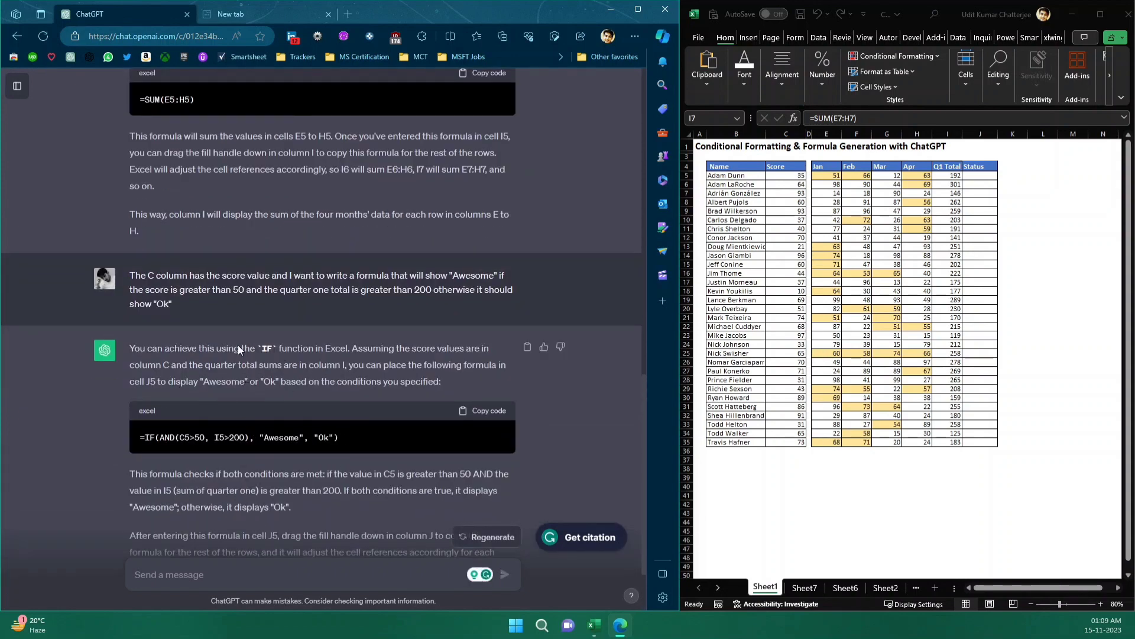
{"action": "scroll", "coordinate": [239, 349], "scroll_direction": "down", "scroll_amount": 2}
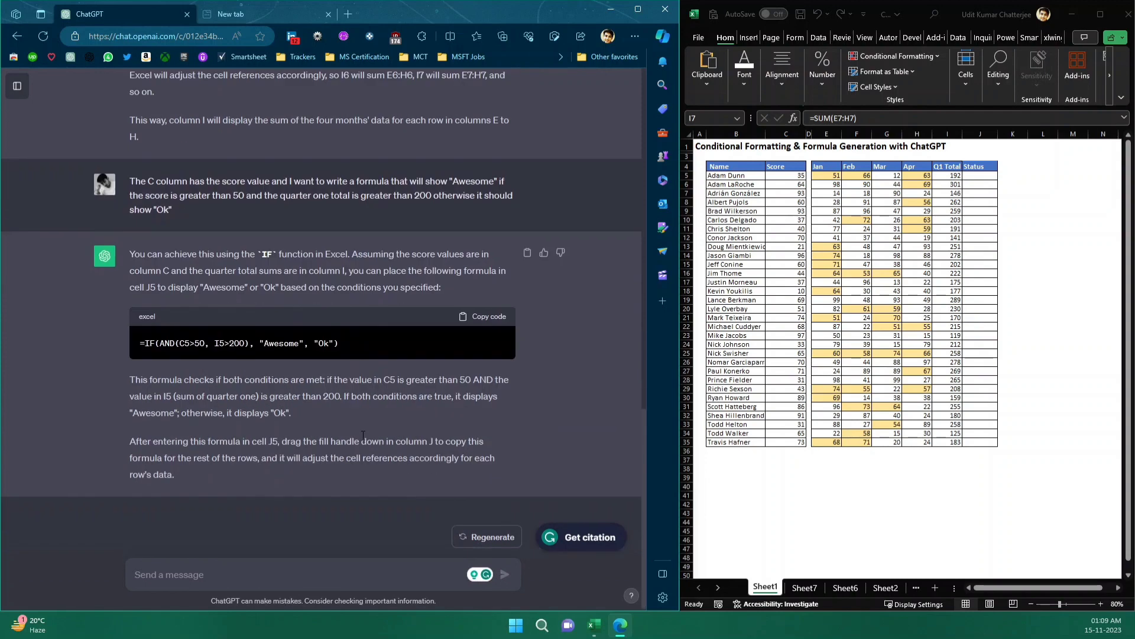
{"action": "left_click", "coordinate": [489, 314]}
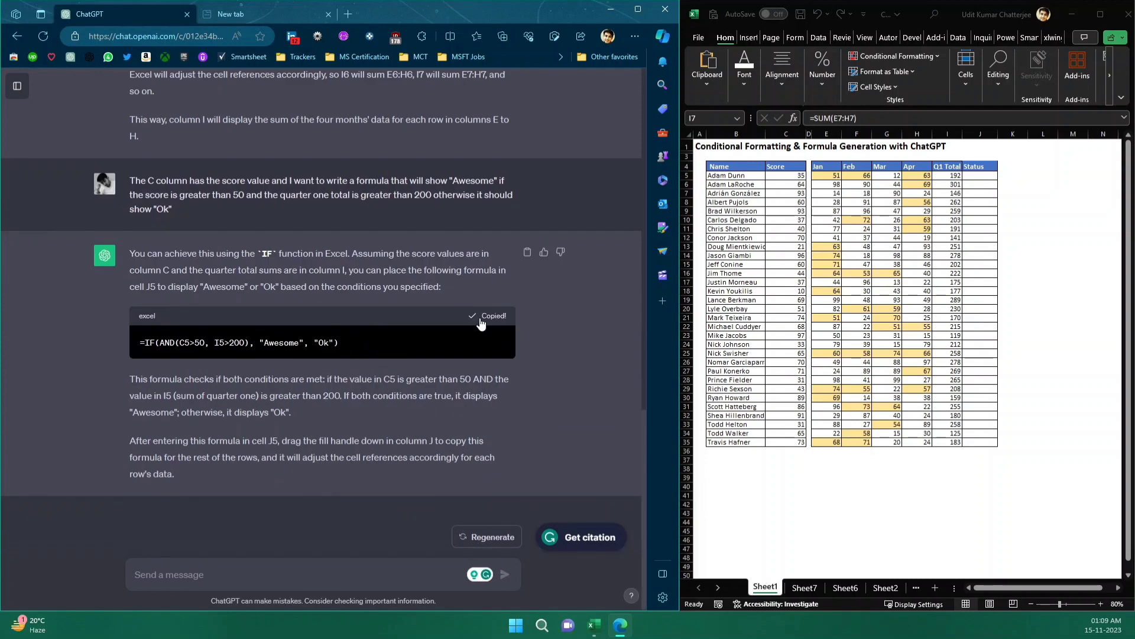
- Enter the copied IF formula in cell J5 of the Excel worksheet
{"action": "left_click", "coordinate": [982, 176]}
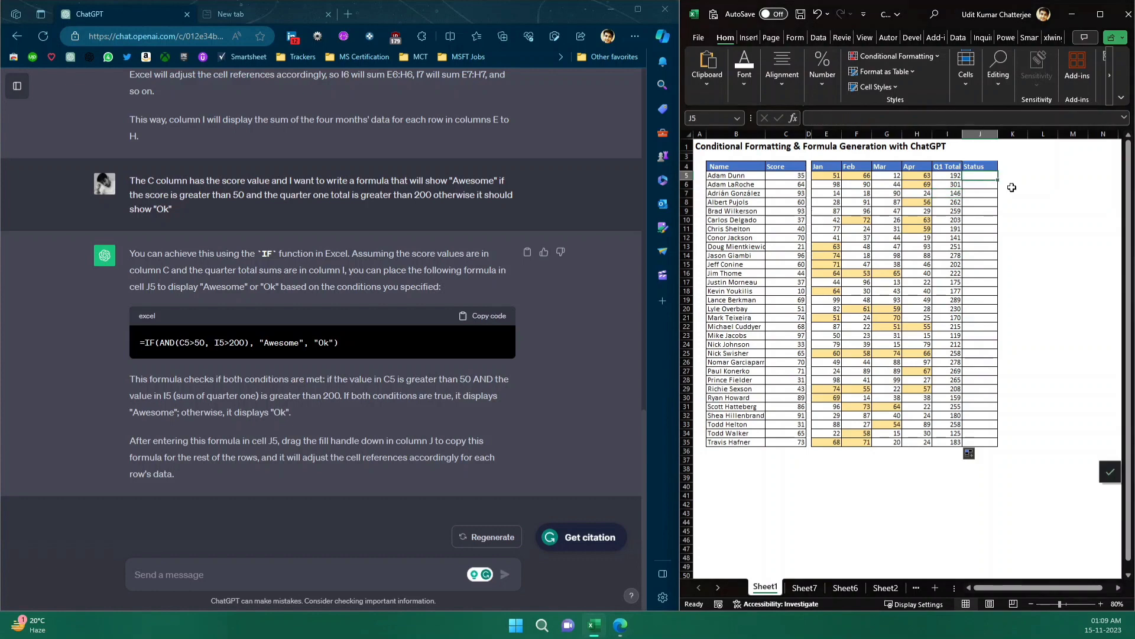
{"action": "left_click", "coordinate": [856, 118]}
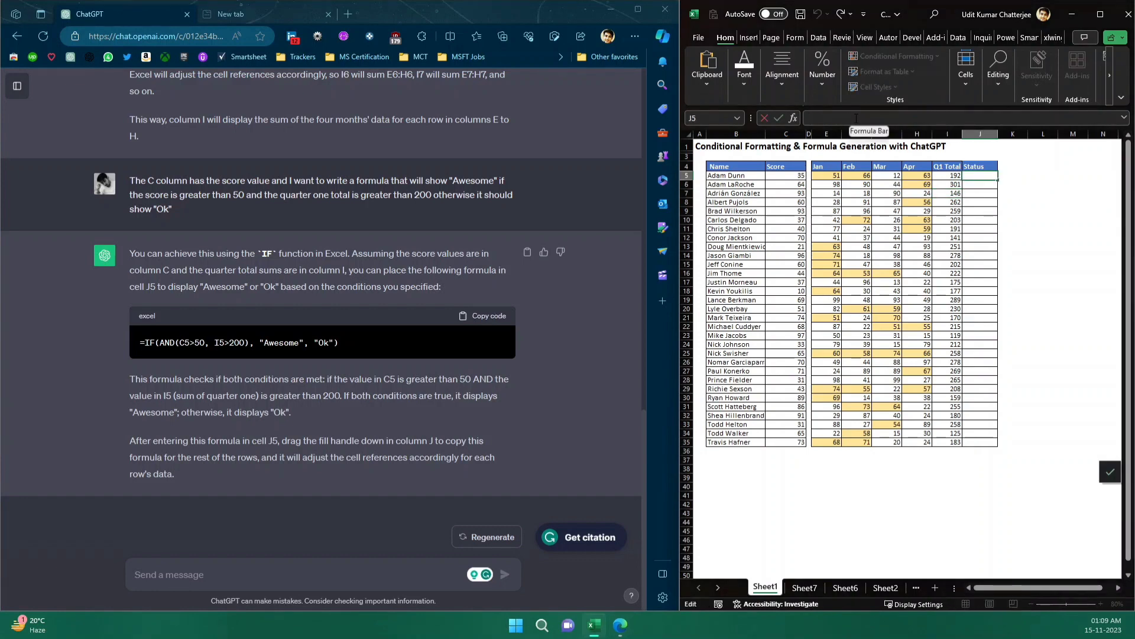
{"action": "key", "text": "ctrl+v"}
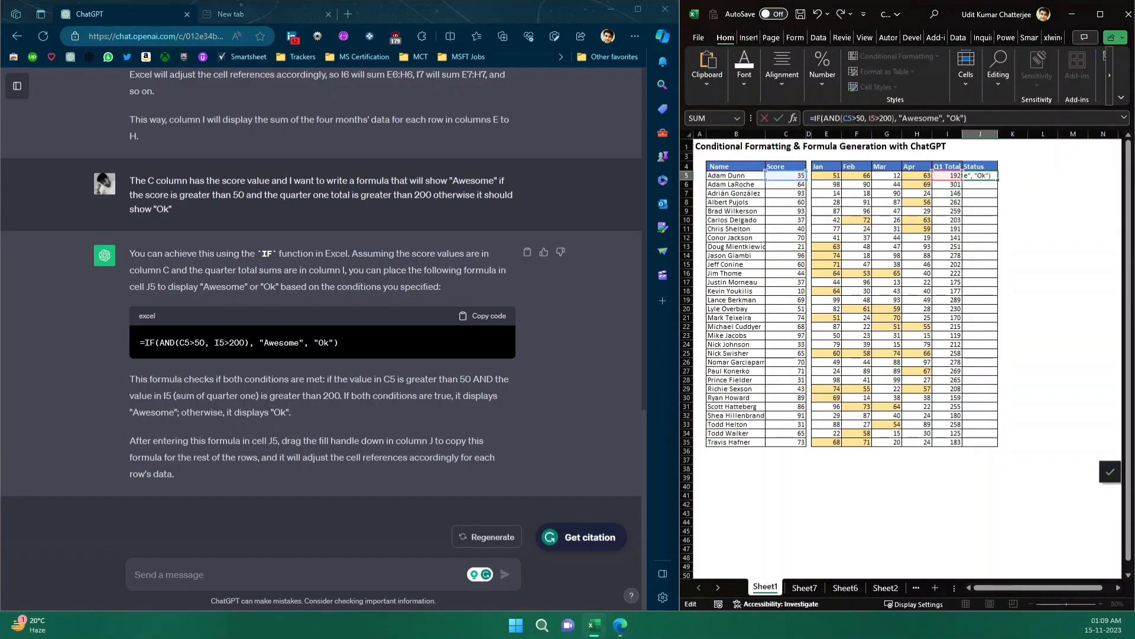
{"action": "key", "text": "Return"}
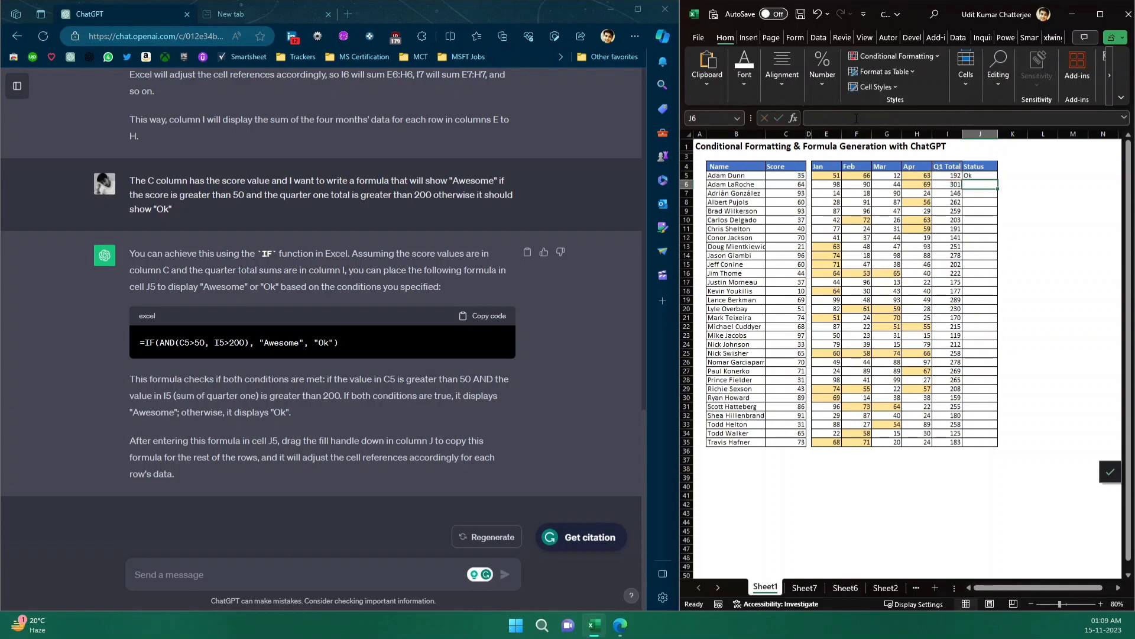
- Fill the J5 formula down the Status column to row 35 and deselect the range
{"action": "left_click", "coordinate": [987, 175]}
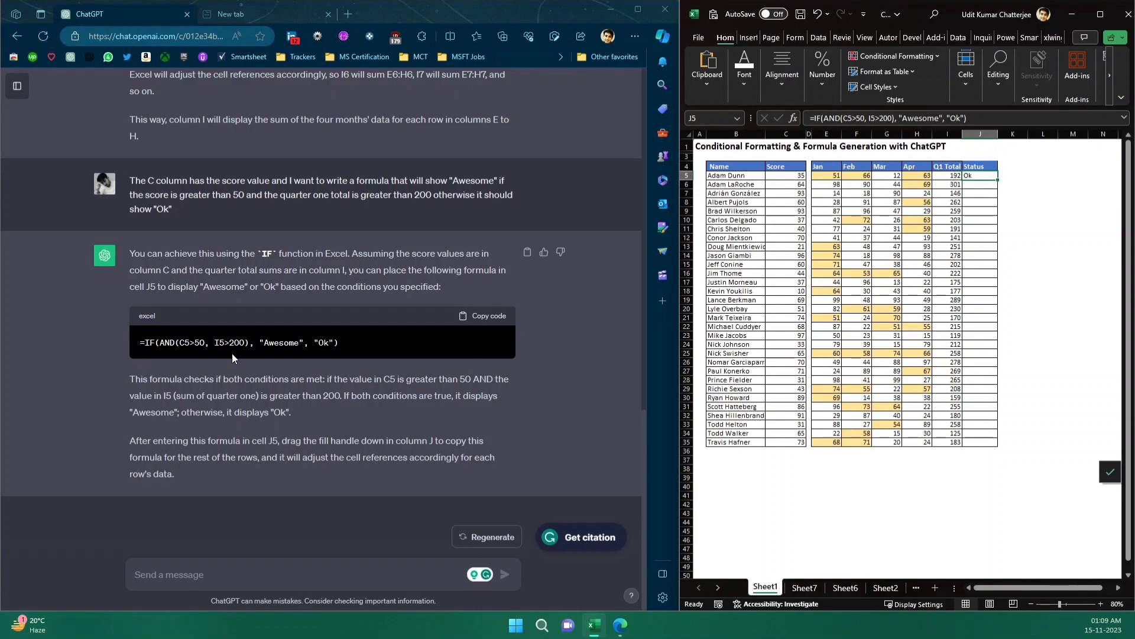
{"action": "left_click", "coordinate": [946, 175]}
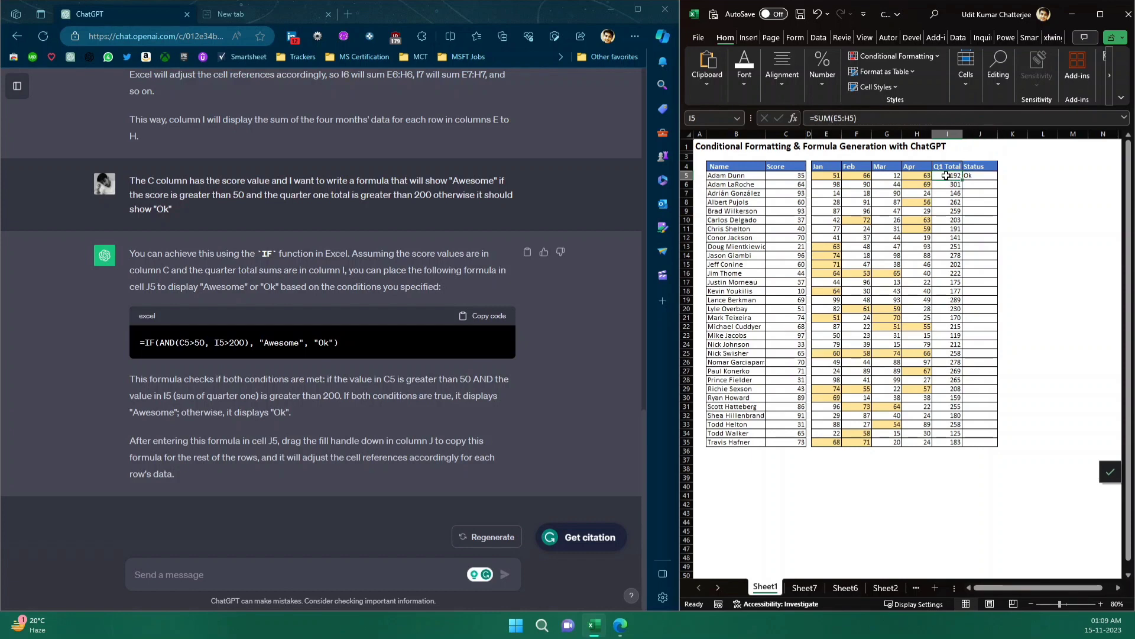
{"action": "left_click", "coordinate": [983, 176]}
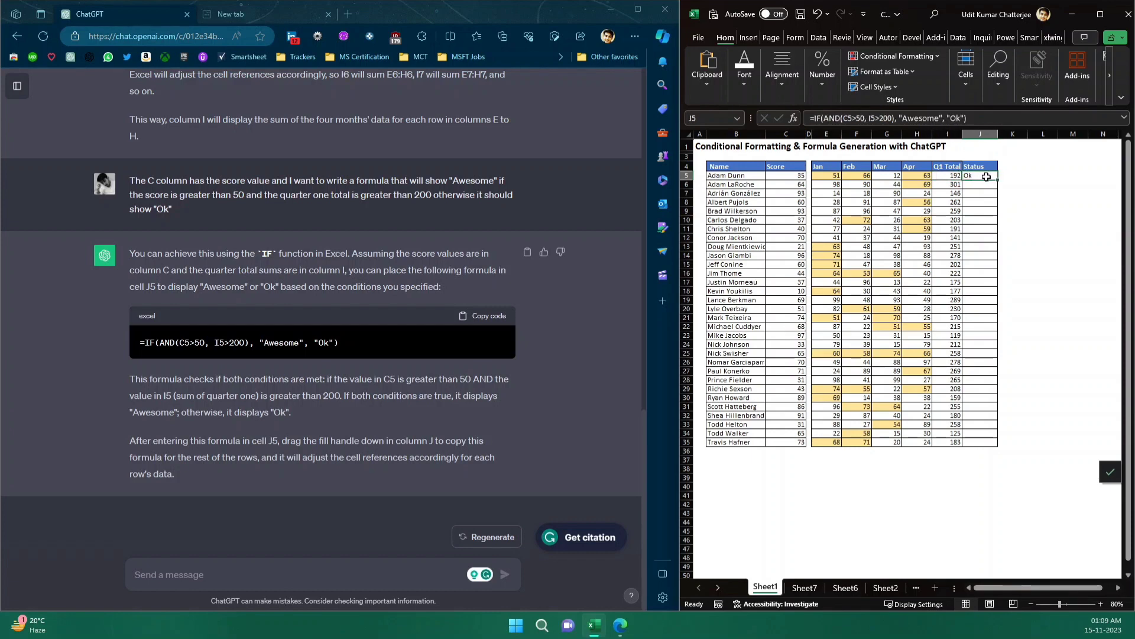
{"action": "double_click", "coordinate": [999, 180]}
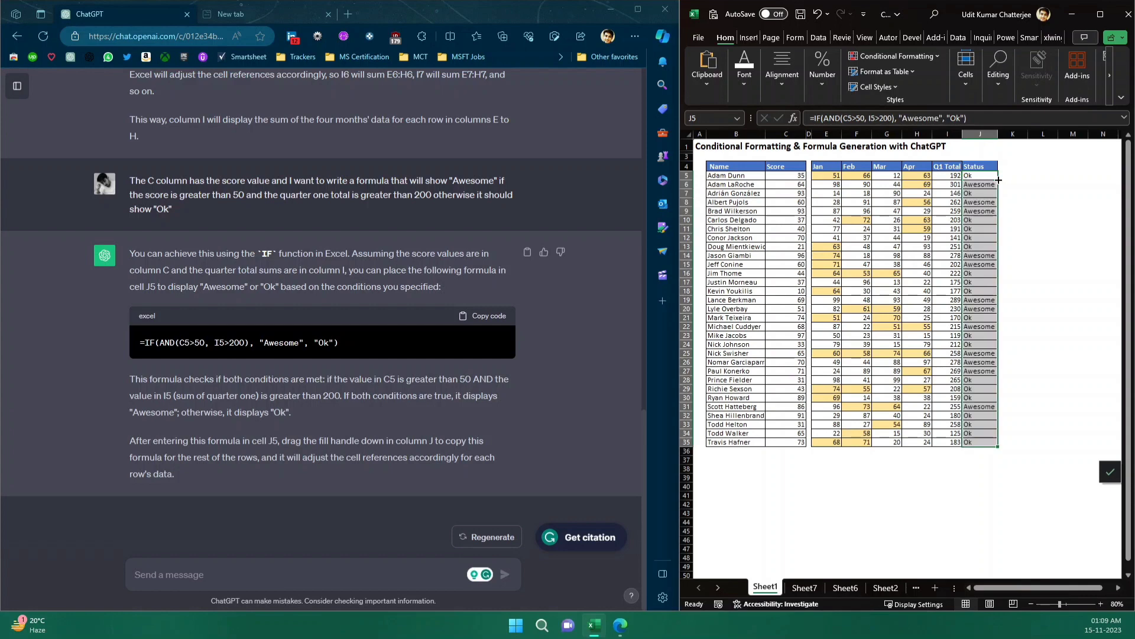
{"action": "left_click", "coordinate": [1039, 229]}
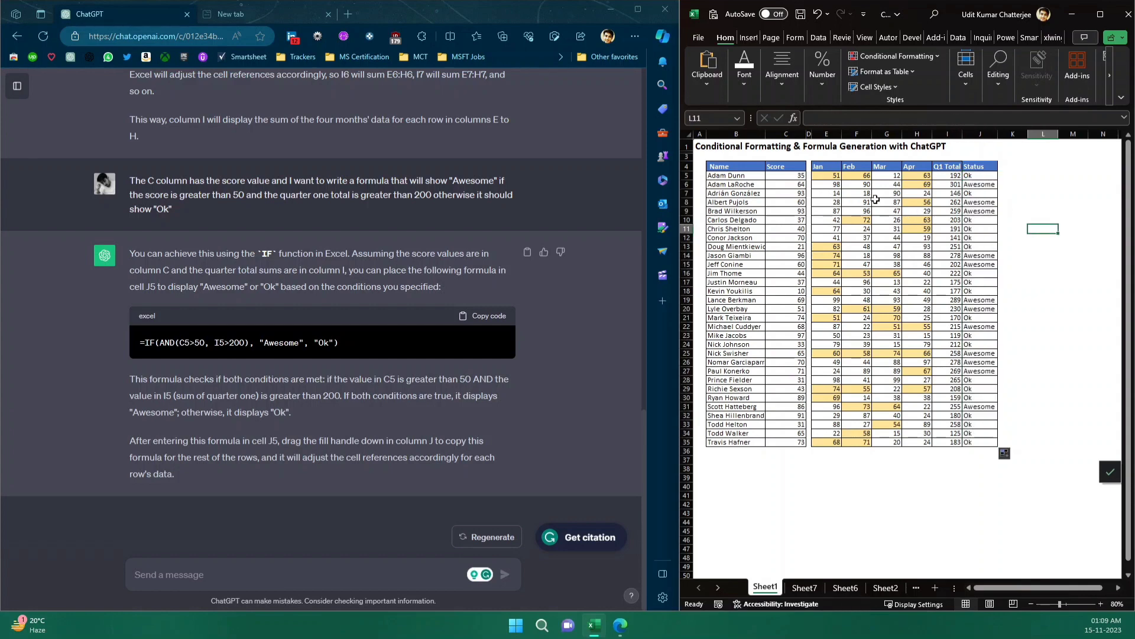
- Check the Status results in rows 6 and 8 against their Score and Q1 Total values, and review the whole Status column
{"action": "left_click", "coordinate": [955, 185]}
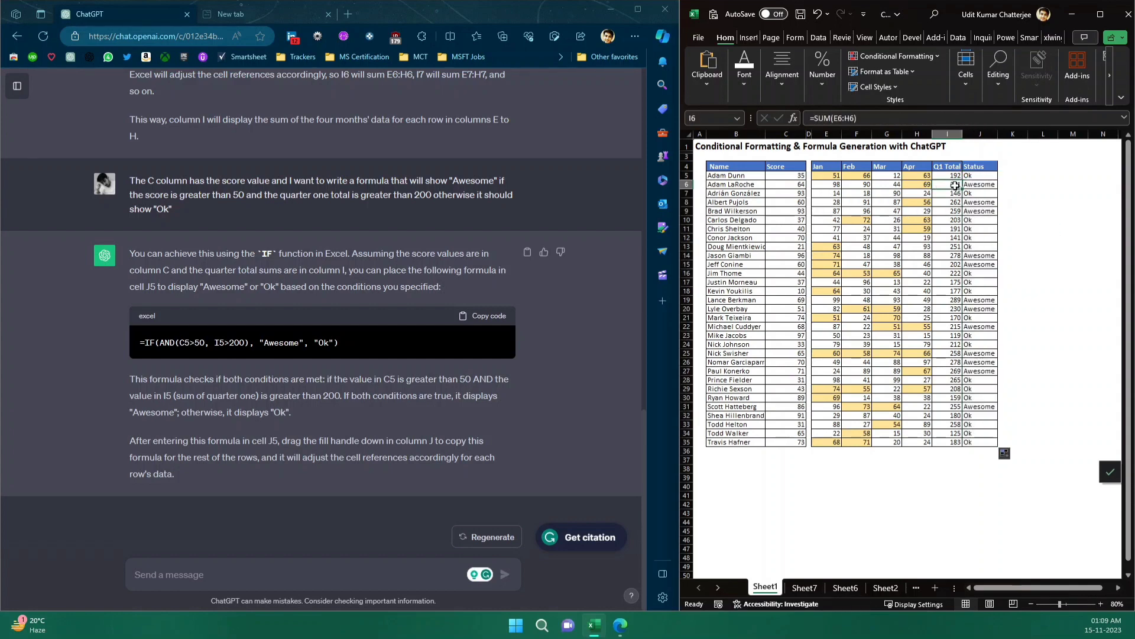
{"action": "left_click", "coordinate": [796, 186]}
{"action": "left_click", "coordinate": [990, 186]}
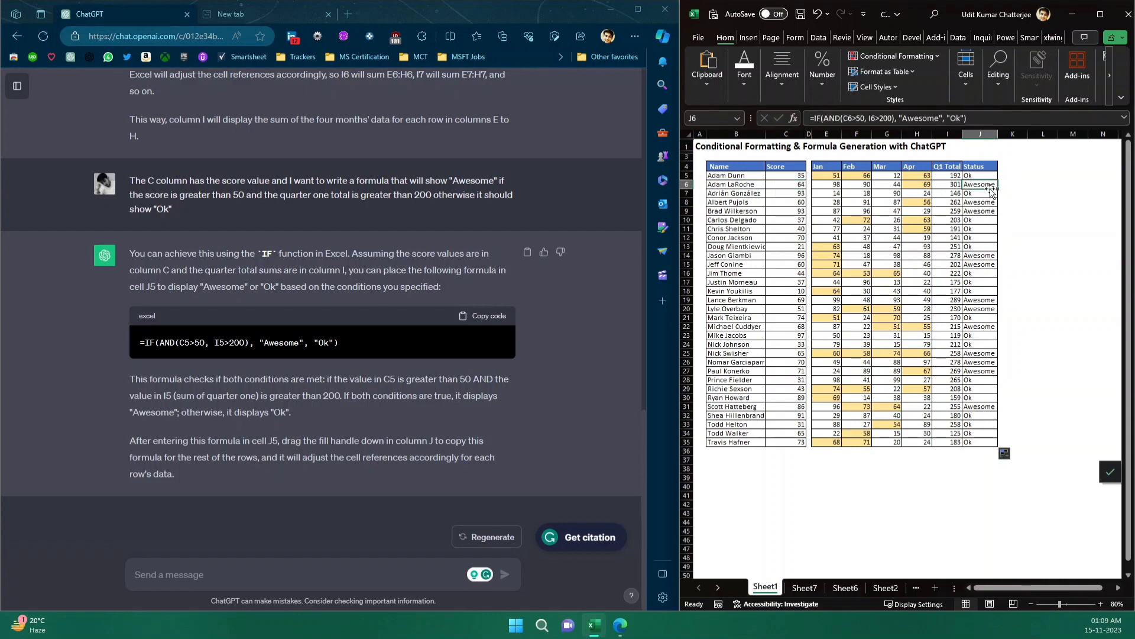
{"action": "left_click", "coordinate": [982, 203]}
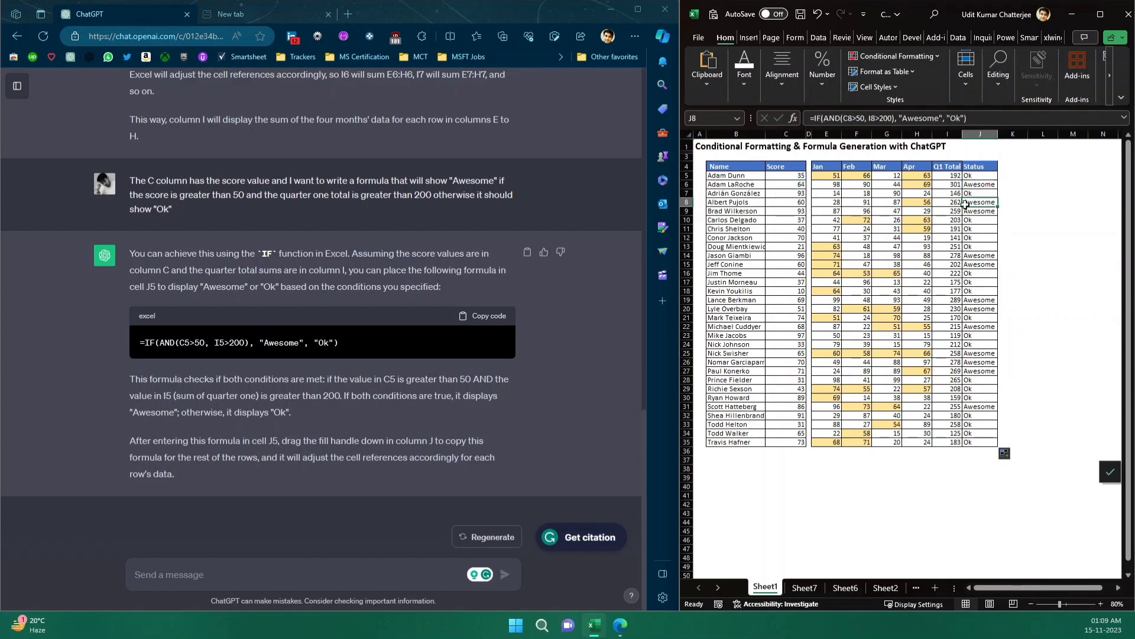
{"action": "left_click", "coordinate": [786, 203]}
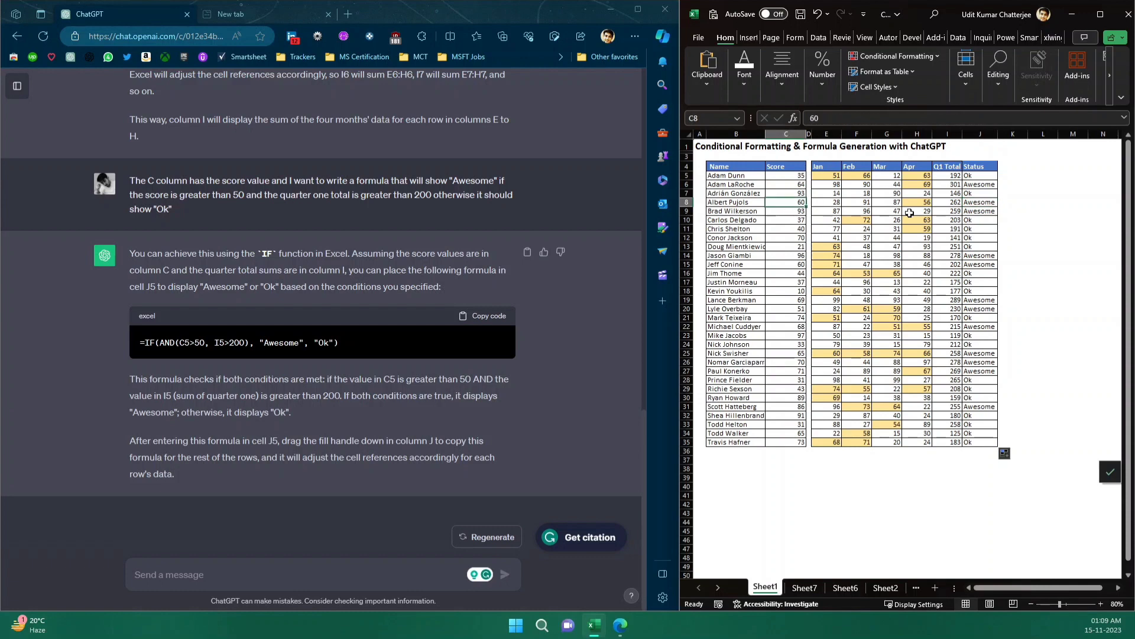
{"action": "left_click", "coordinate": [945, 205]}
{"action": "left_click", "coordinate": [799, 201]}
{"action": "left_click", "coordinate": [953, 202]}
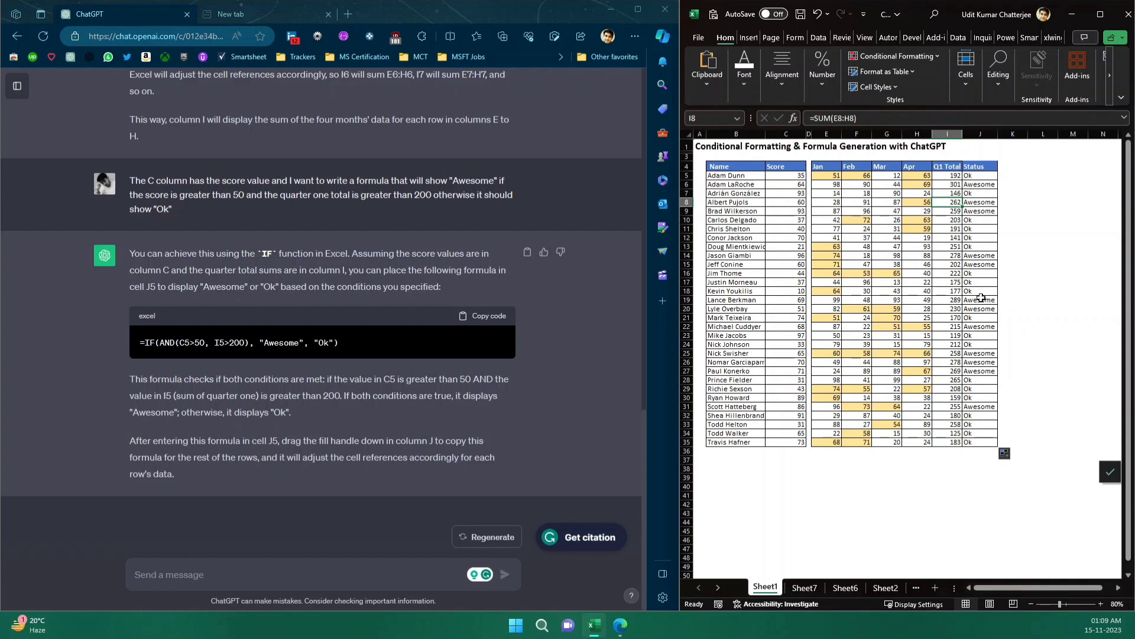
{"action": "left_click", "coordinate": [1036, 308]}
{"action": "left_click_drag", "start_coordinate": [980, 177], "coordinate": [980, 443]}
{"action": "left_click", "coordinate": [1022, 273]}
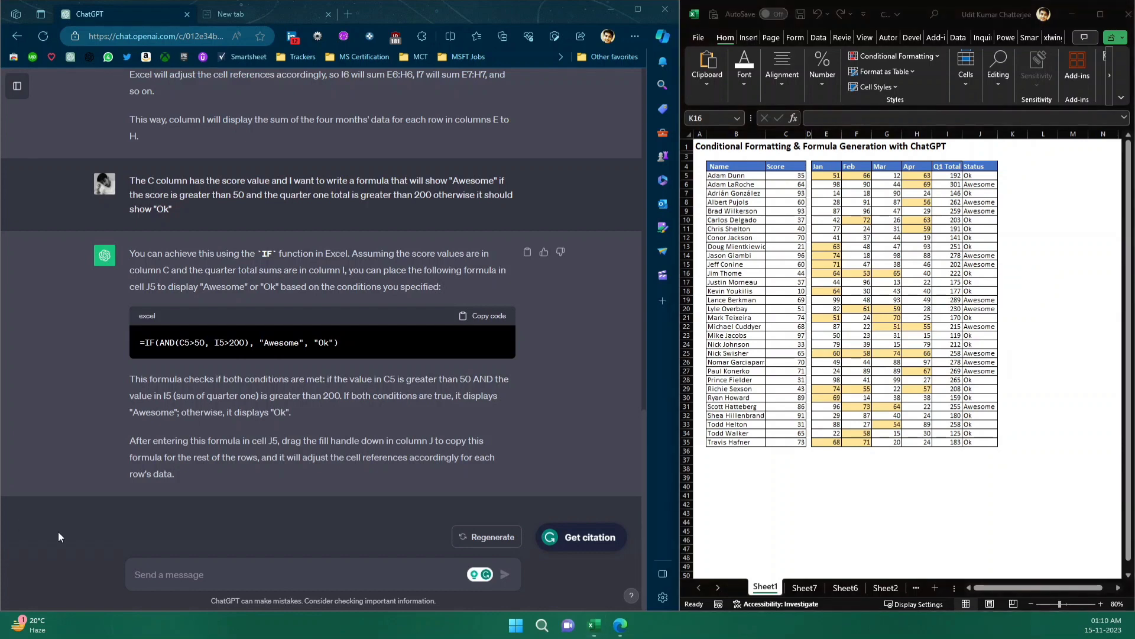
- Send ChatGPT the prompt "I want to make the entire row bold if the status column, i.e., column J shows "Awesome"."
{"action": "left_click", "coordinate": [211, 579]}
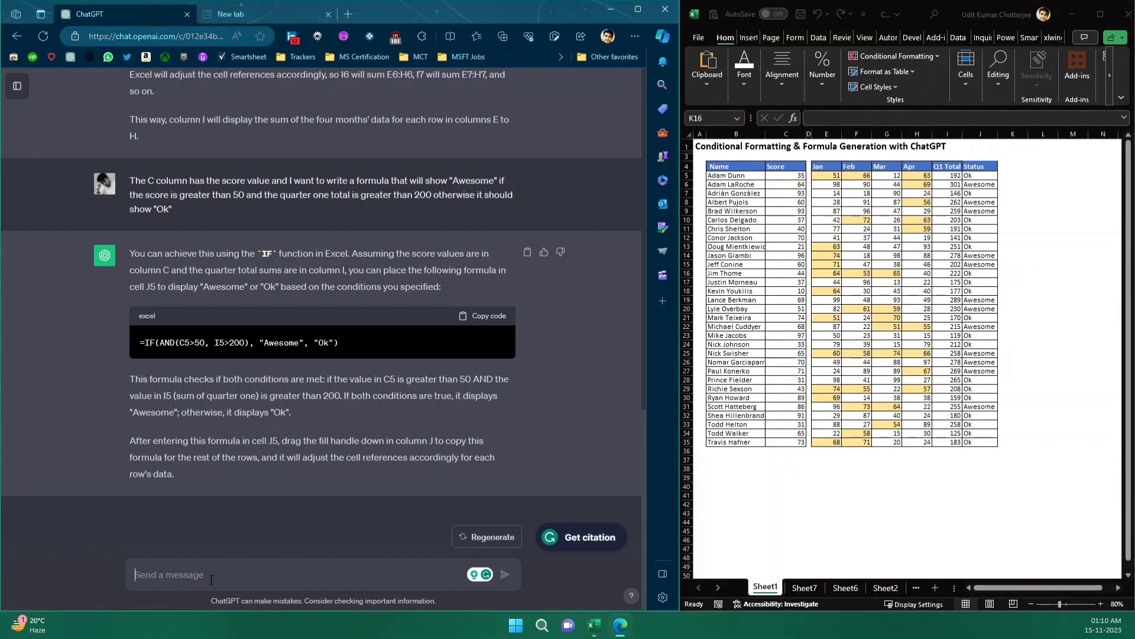
{"action": "type", "text": "I want to make the entire row bold is the the status column, i.e., column J shows \"Awesome\"."}
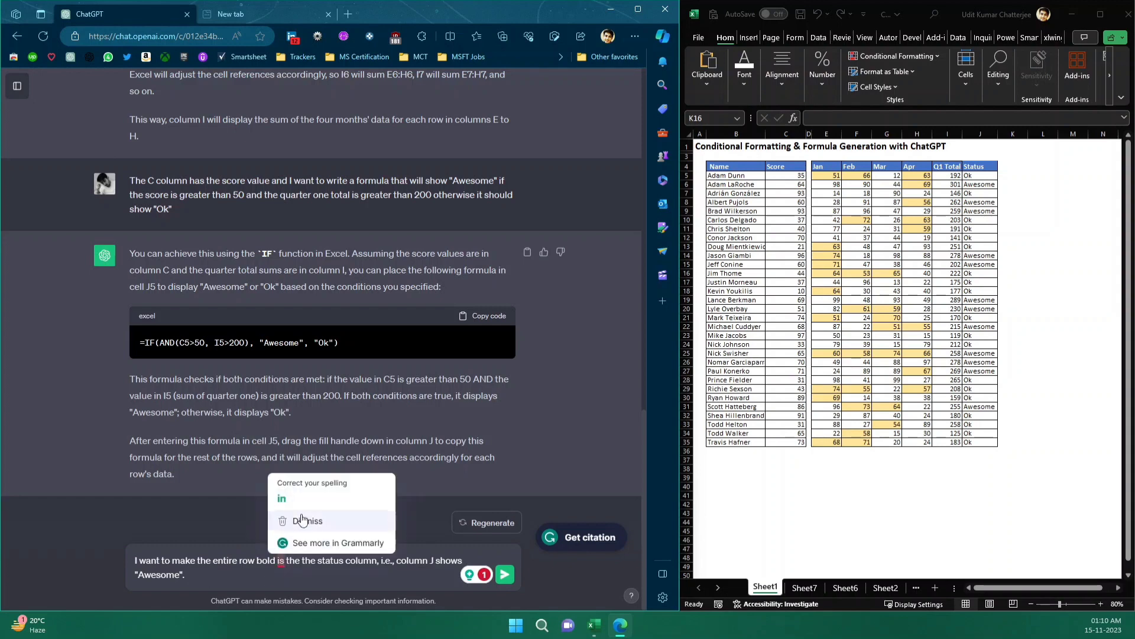
{"action": "left_click", "coordinate": [285, 562]}
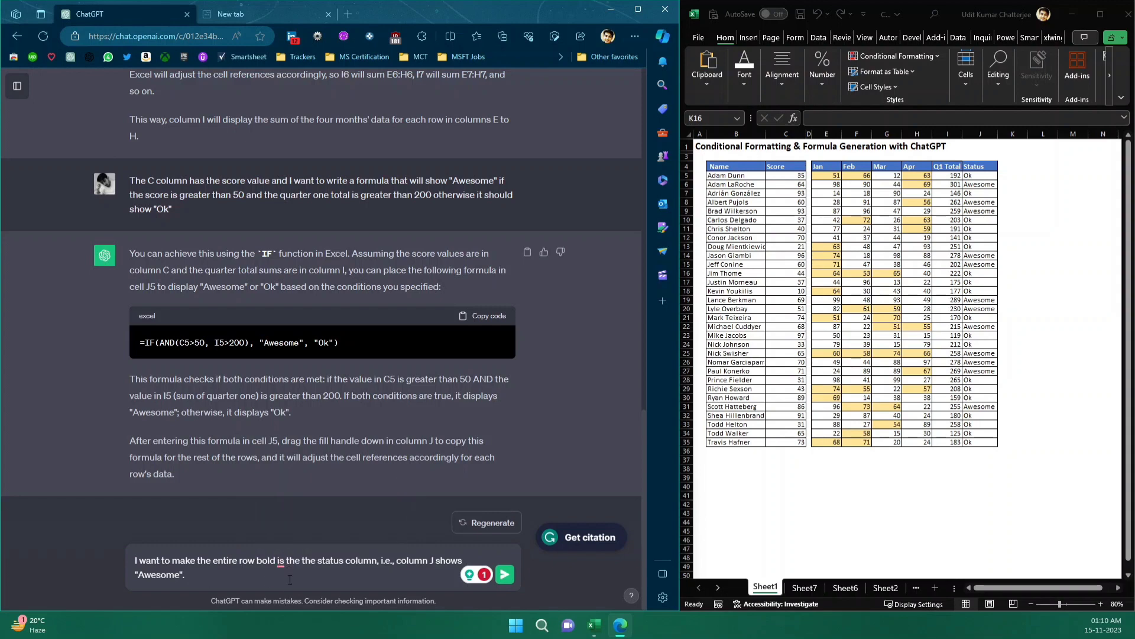
{"action": "key", "text": "BackSpace"}
{"action": "type", "text": "f"}
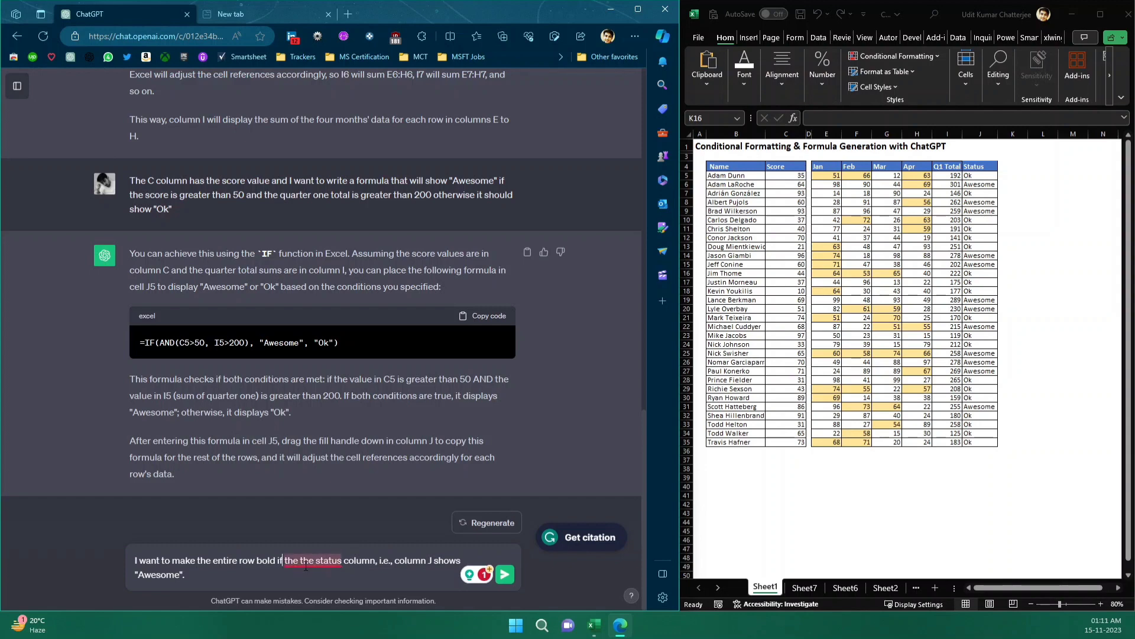
{"action": "mouse_move", "coordinate": [298, 565]}
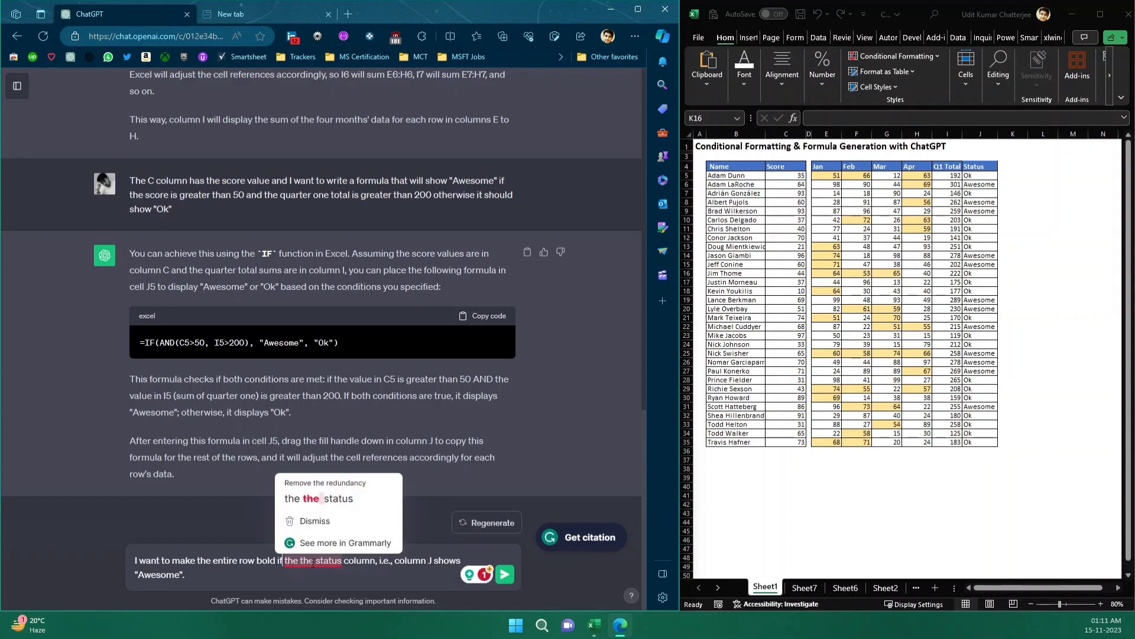
{"action": "left_click", "coordinate": [351, 500]}
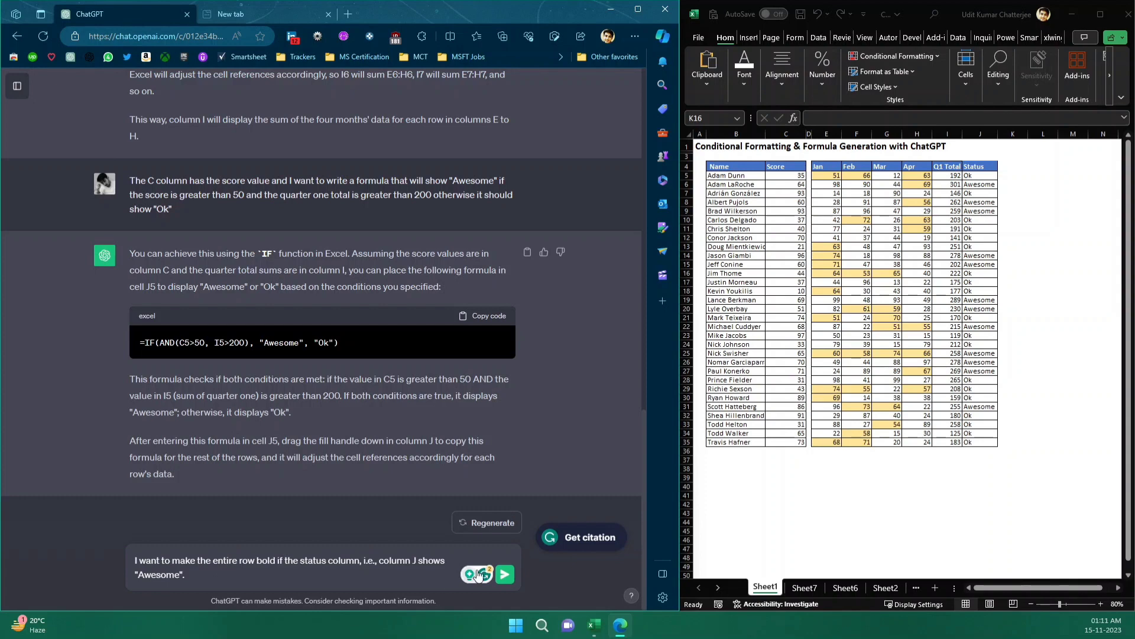
{"action": "left_click", "coordinate": [505, 574]}
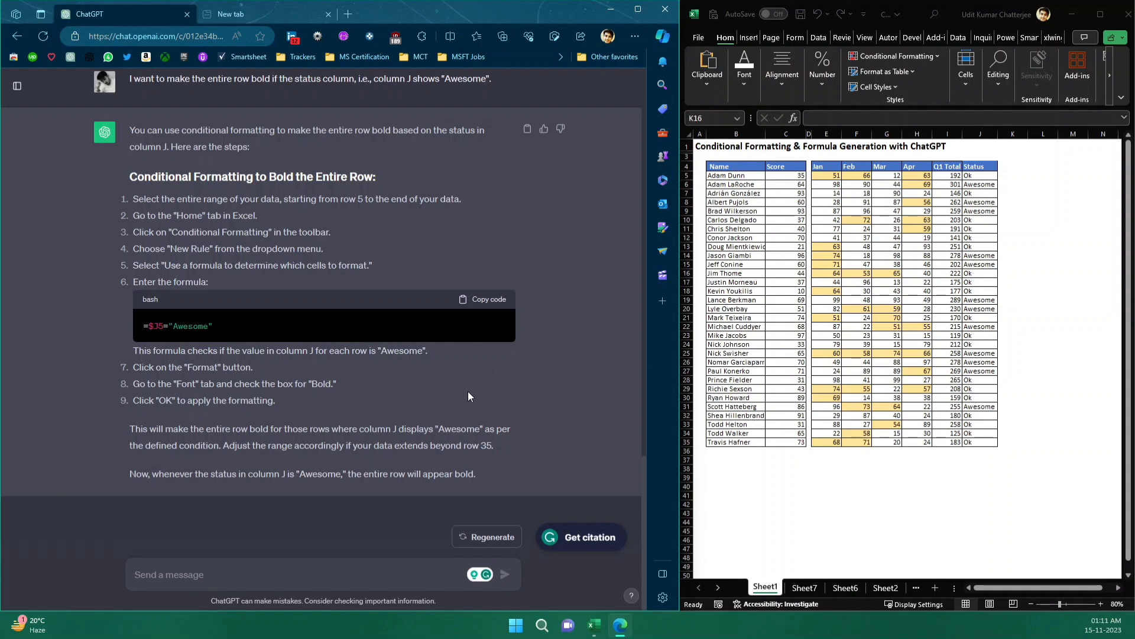
- Copy ChatGPT's formula =$J5="Awesome" into a new formula-based conditional formatting rule for the range B5:J35 in Excel
{"action": "left_click", "coordinate": [484, 300]}
{"action": "left_click_drag", "start_coordinate": [680, 296], "coordinate": [387, 293]}
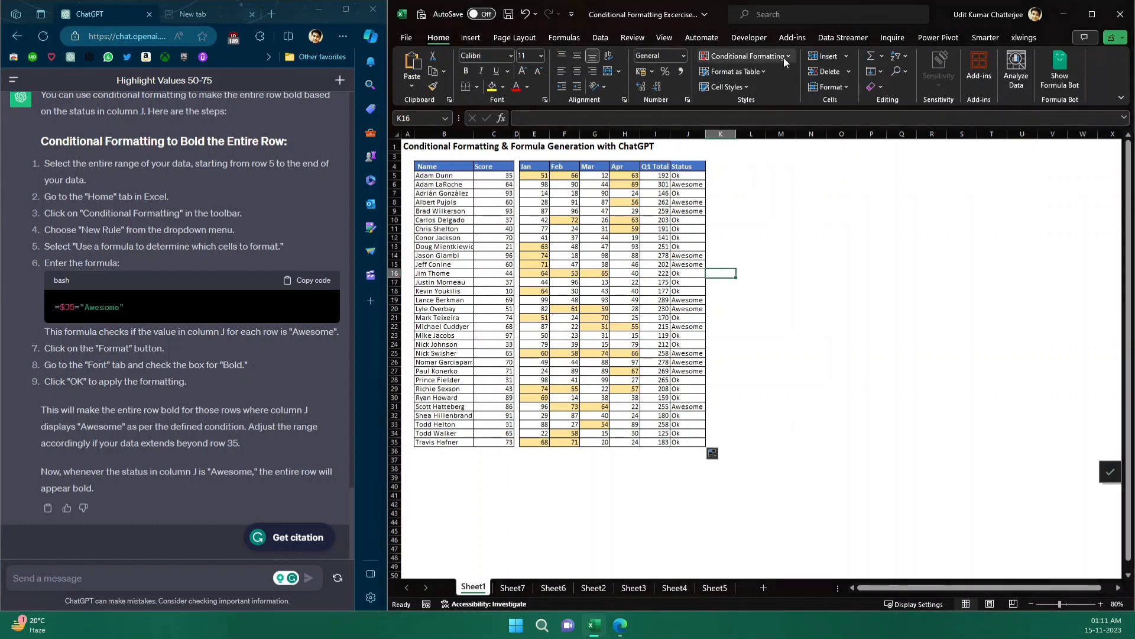
{"action": "left_click", "coordinate": [437, 182]}
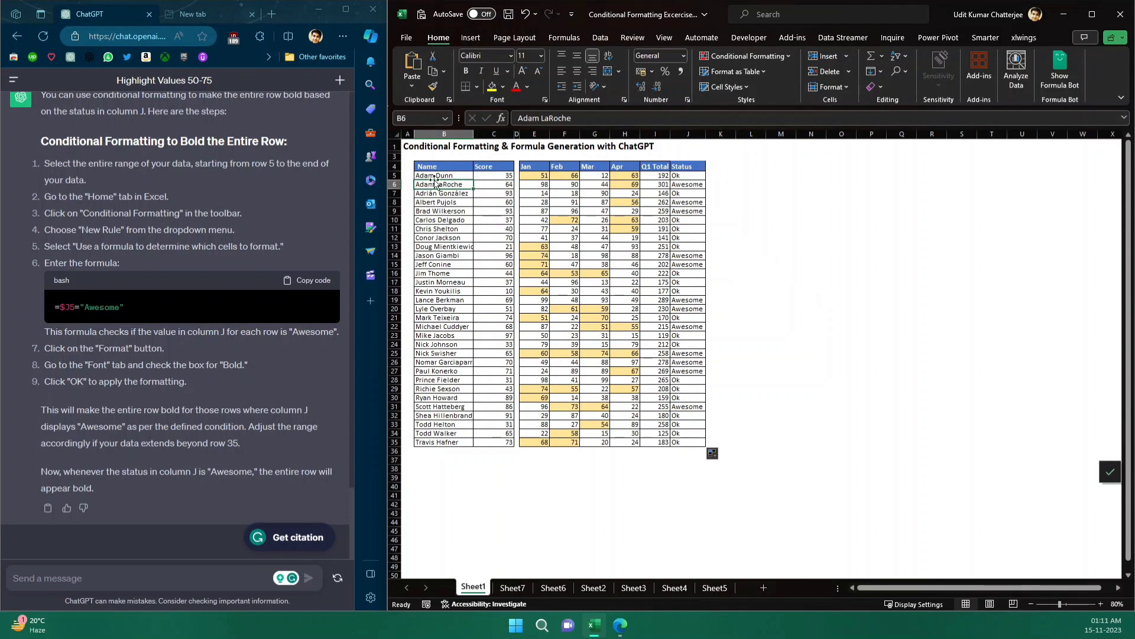
{"action": "mouse_move", "coordinate": [432, 176]}
{"action": "left_mouse_down"}
{"action": "mouse_move", "coordinate": [666, 297]}
{"action": "mouse_move", "coordinate": [689, 436]}
{"action": "mouse_move", "coordinate": [701, 445]}
{"action": "left_mouse_up"}
{"action": "left_click", "coordinate": [789, 59]}
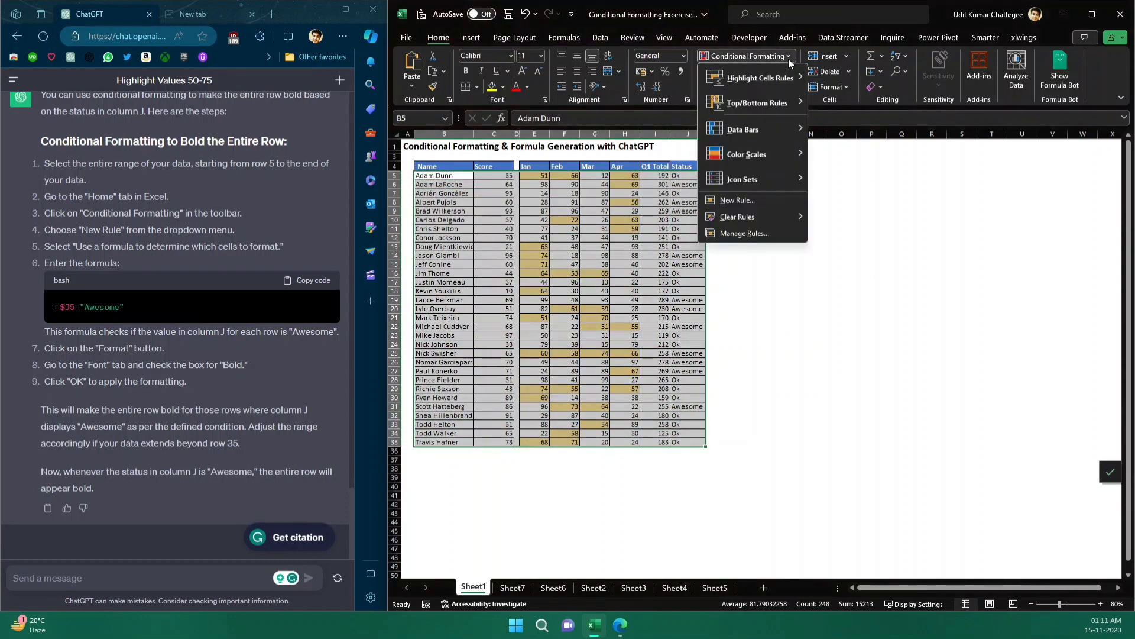
{"action": "left_click", "coordinate": [768, 201]}
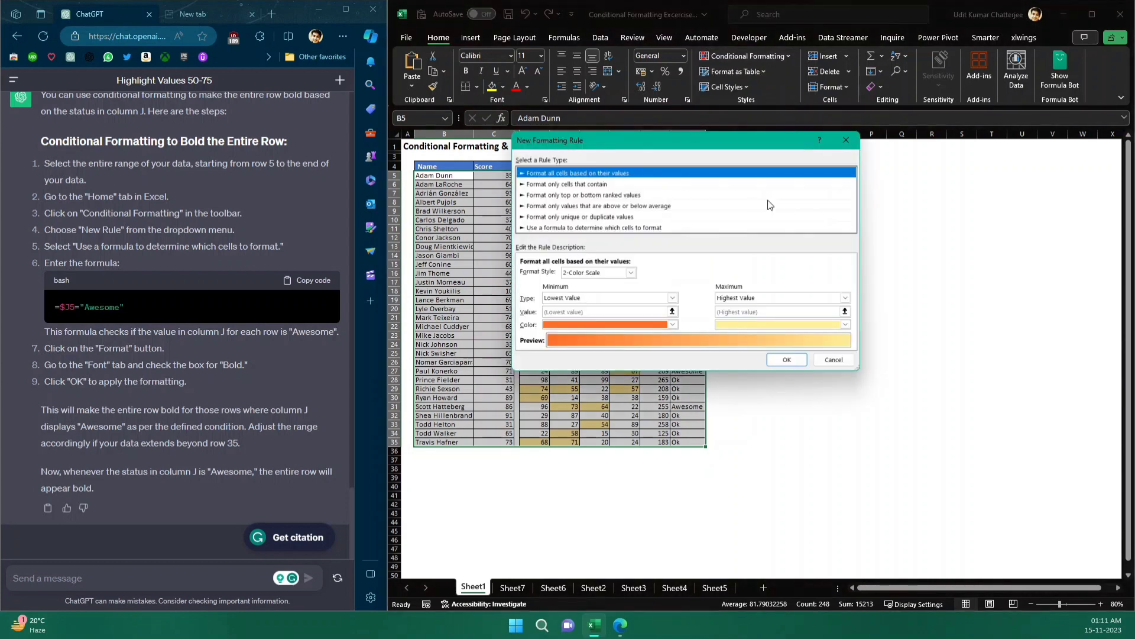
{"action": "left_click", "coordinate": [587, 228]}
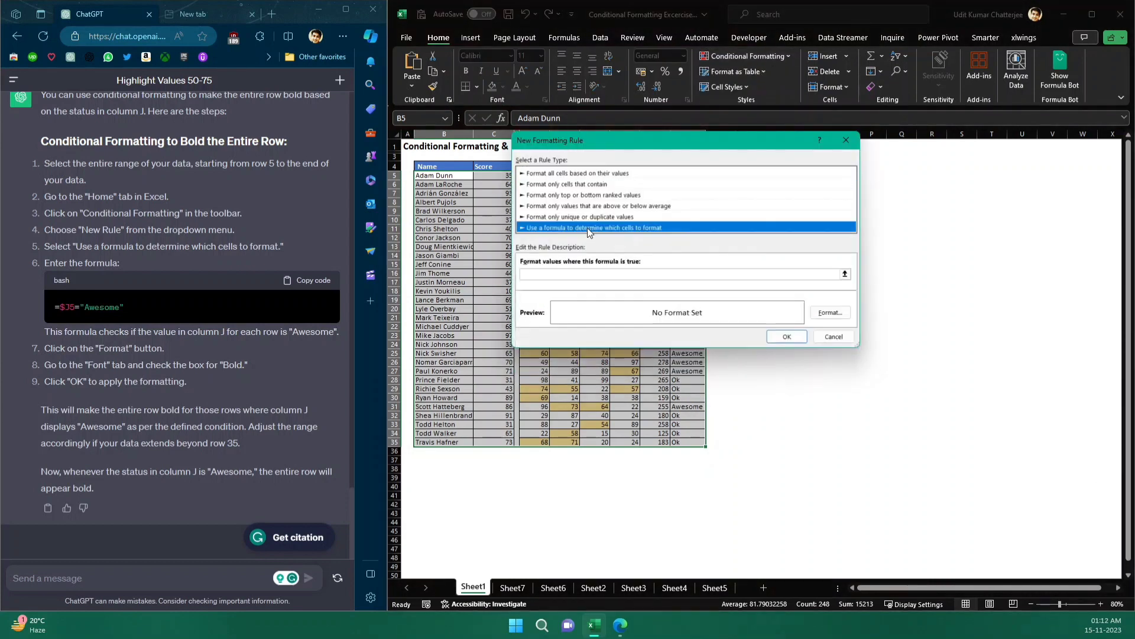
{"action": "left_click", "coordinate": [569, 276]}
{"action": "key", "text": "ctrl+v"}
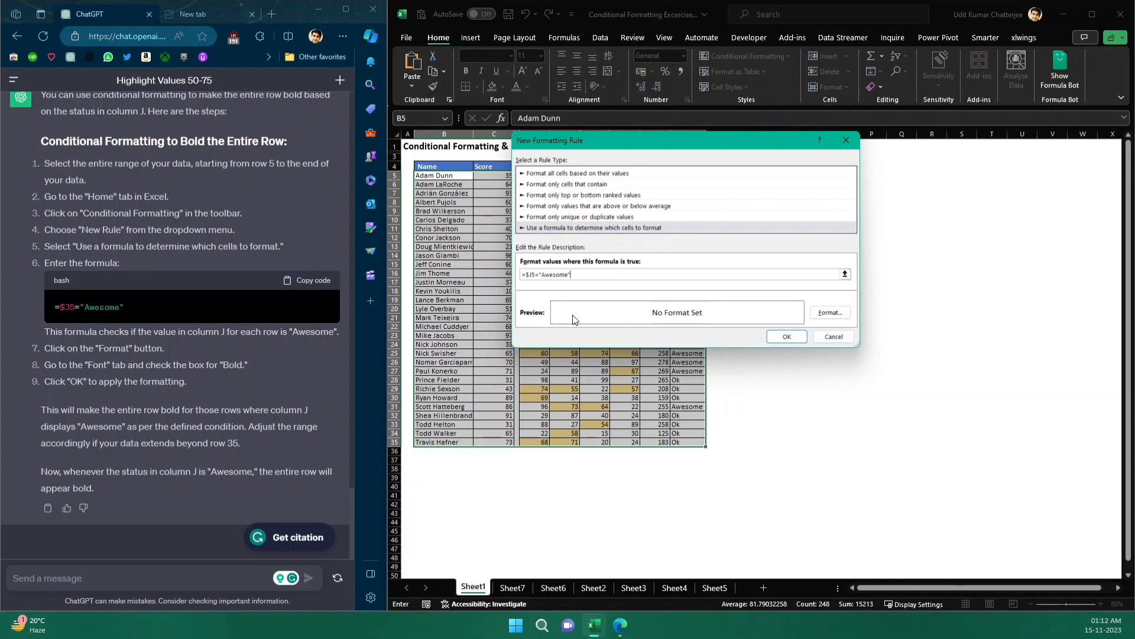
- Set the rule's font style to Bold Italic, apply the rule and deselect the range
{"action": "left_click", "coordinate": [813, 315]}
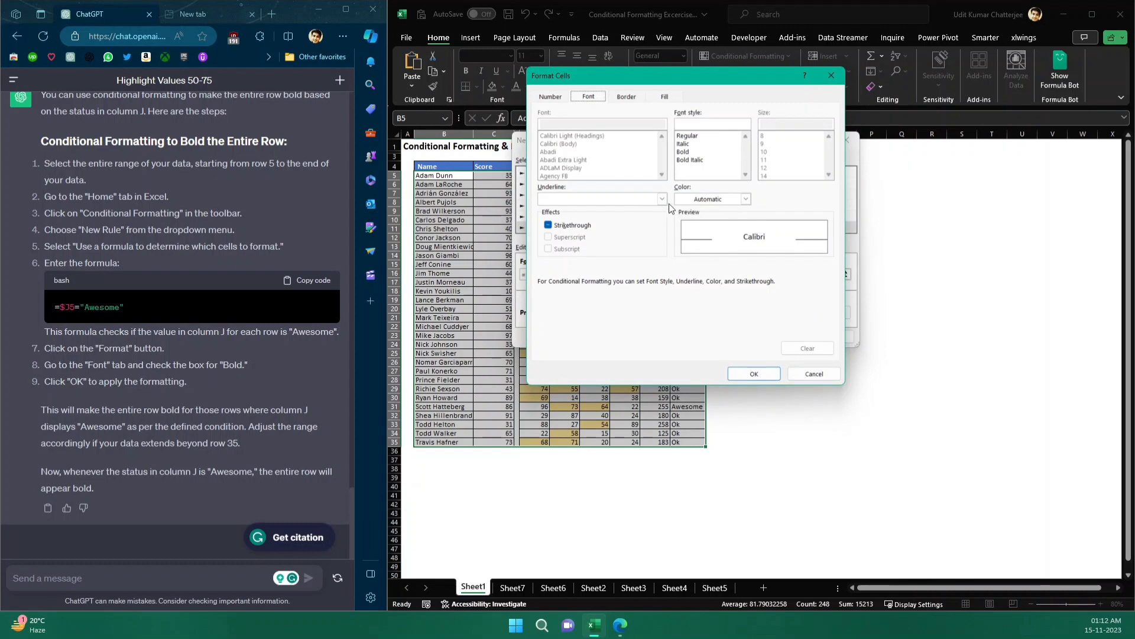
{"action": "left_click", "coordinate": [683, 152]}
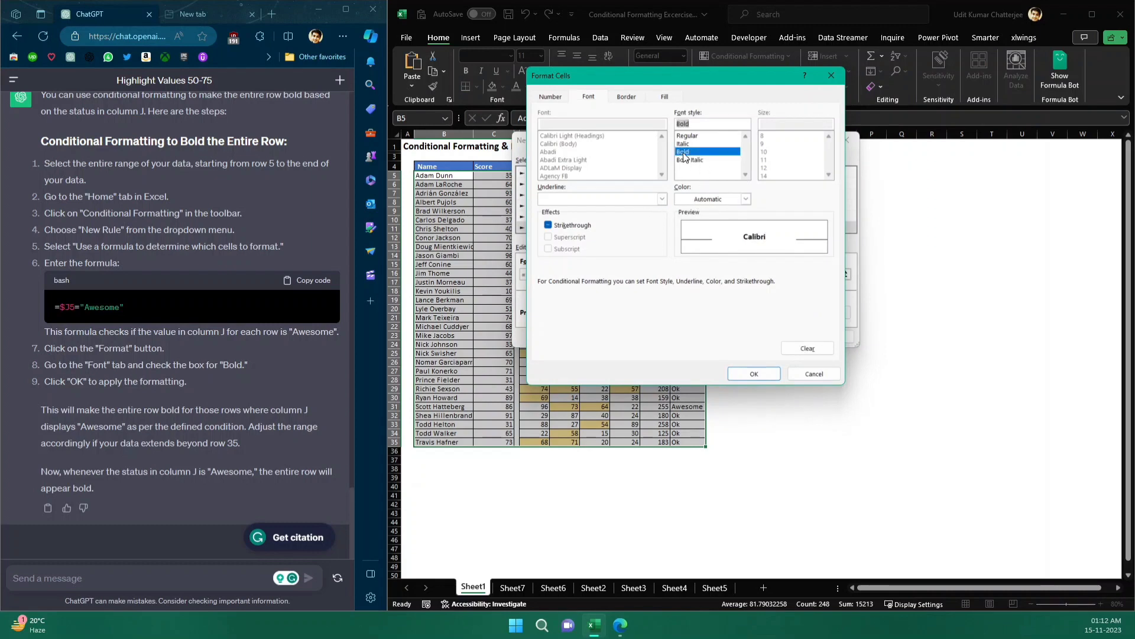
{"action": "left_click", "coordinate": [692, 159]}
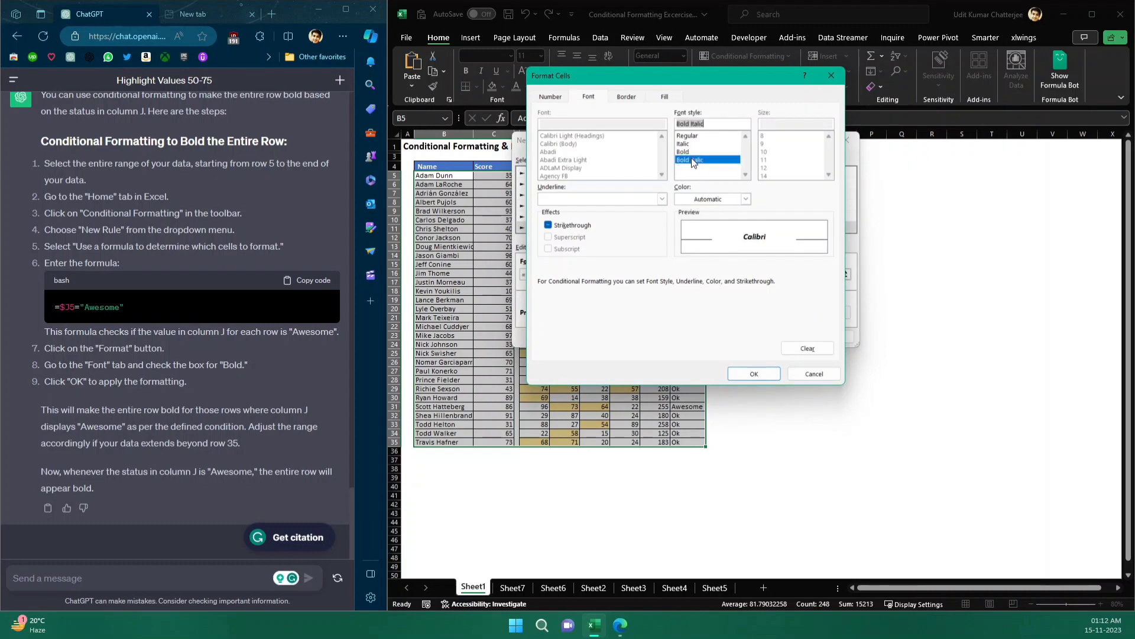
{"action": "left_click", "coordinate": [768, 374]}
{"action": "left_click", "coordinate": [783, 335]}
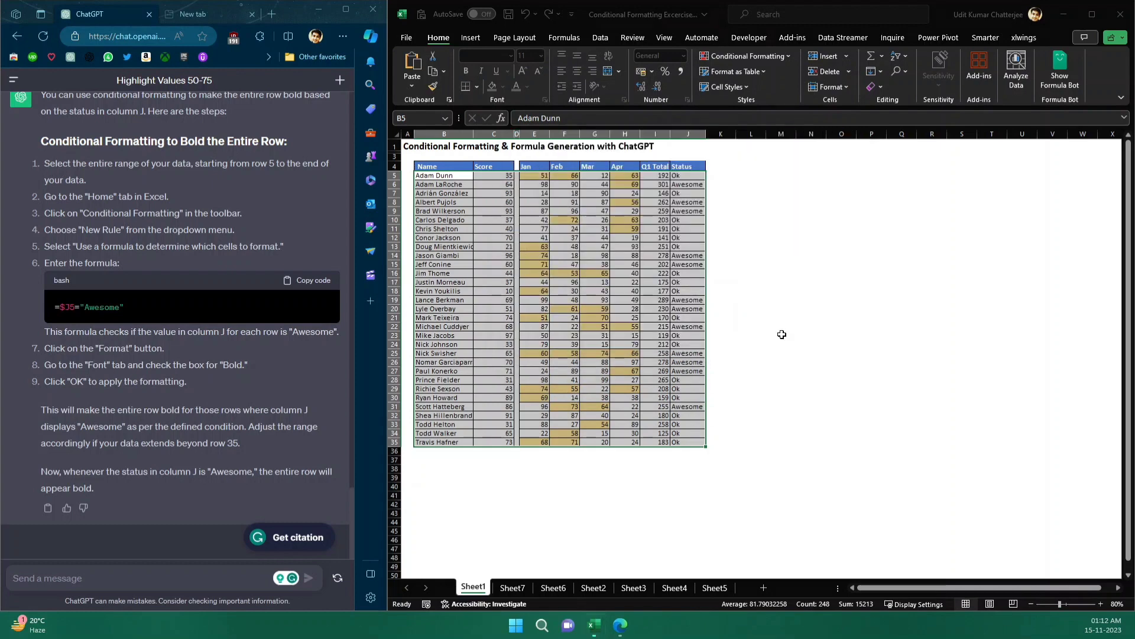
{"action": "left_click", "coordinate": [782, 300]}
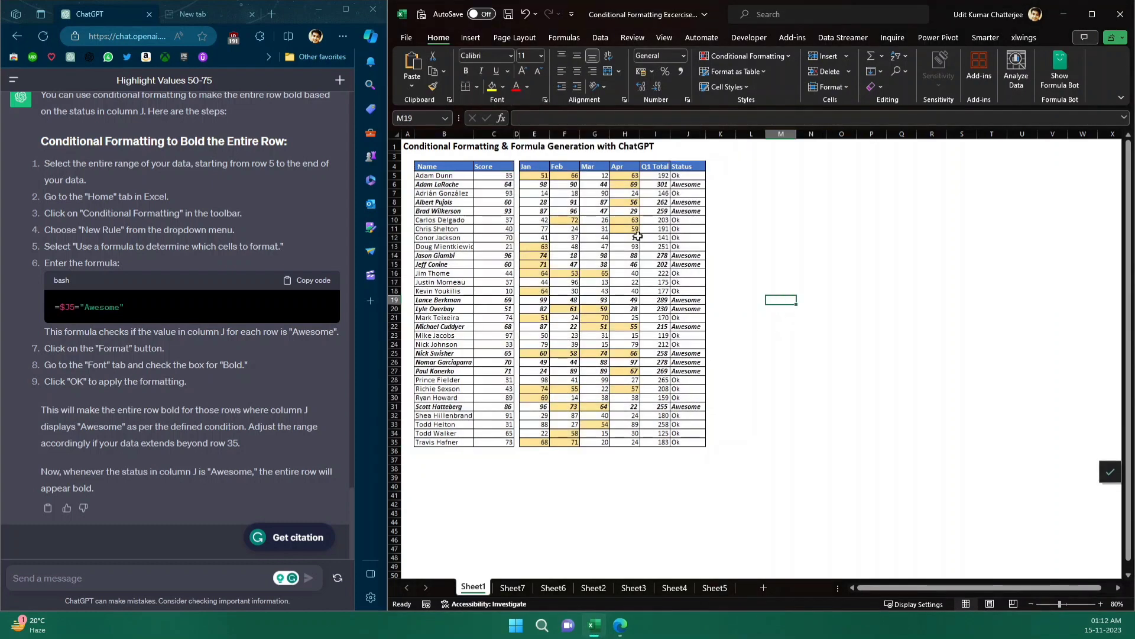
- Compare the font formatting of rows 6, 8 and 9 with their Status values
{"action": "left_click_drag", "start_coordinate": [480, 184], "coordinate": [687, 183]}
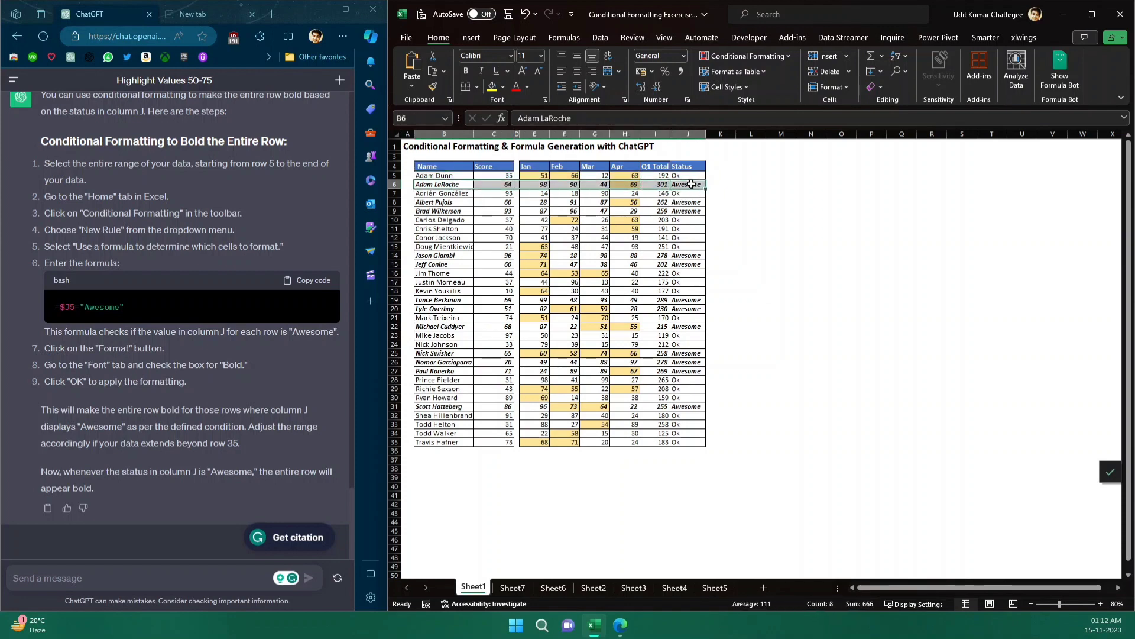
{"action": "left_click", "coordinate": [449, 213]}
{"action": "left_click_drag", "start_coordinate": [449, 213], "coordinate": [696, 206]}
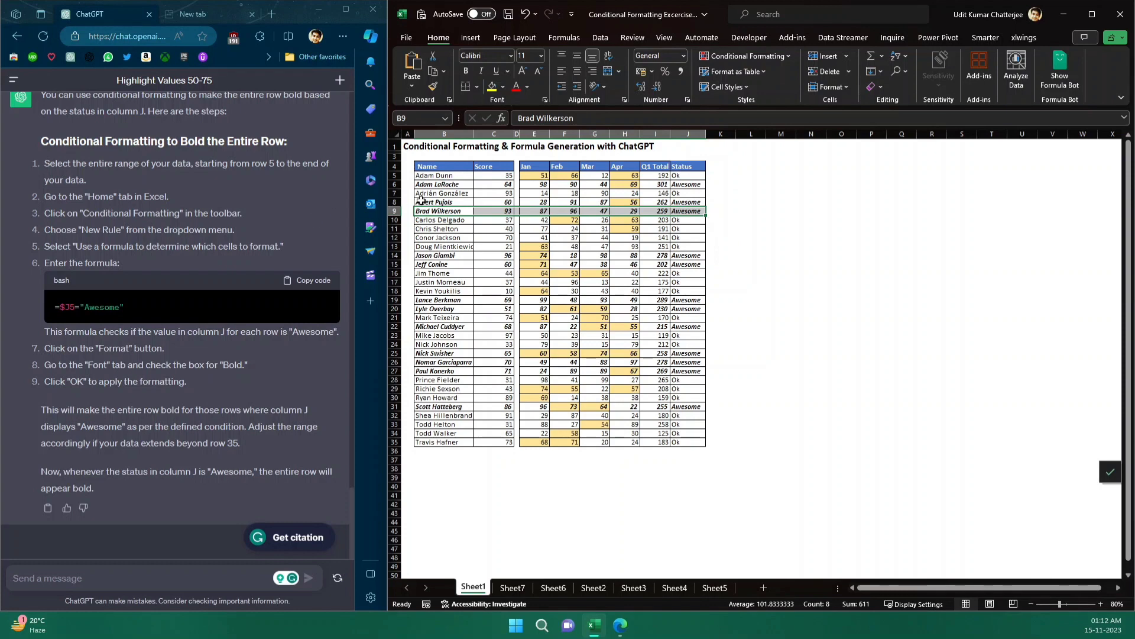
{"action": "left_click", "coordinate": [448, 202]}
{"action": "left_click_drag", "start_coordinate": [448, 202], "coordinate": [690, 211]}
{"action": "left_click", "coordinate": [772, 317]}
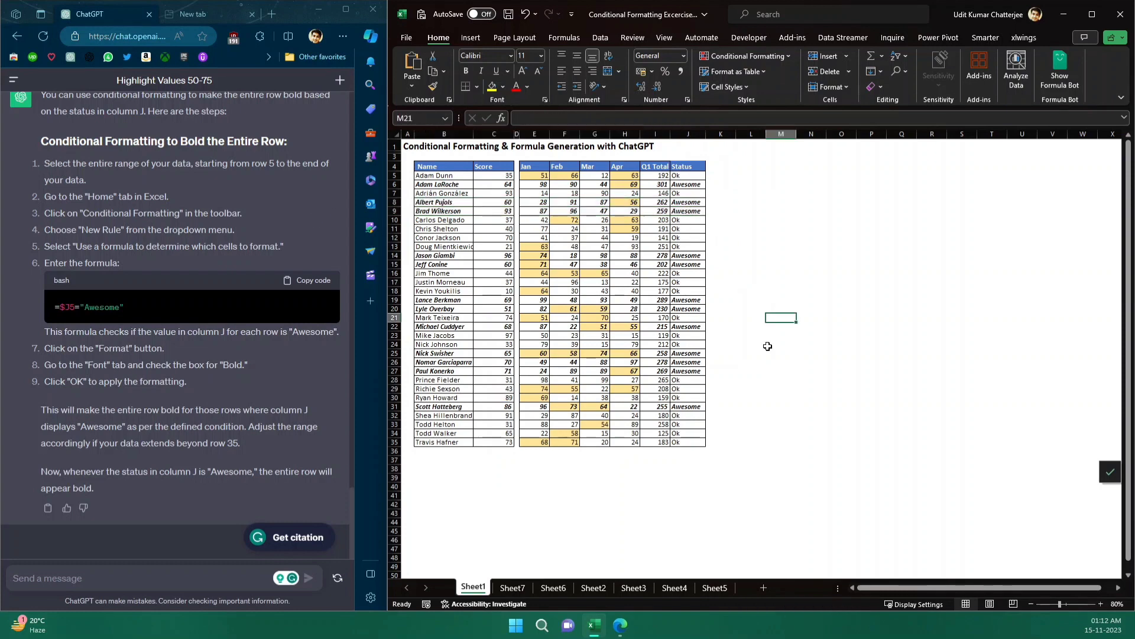